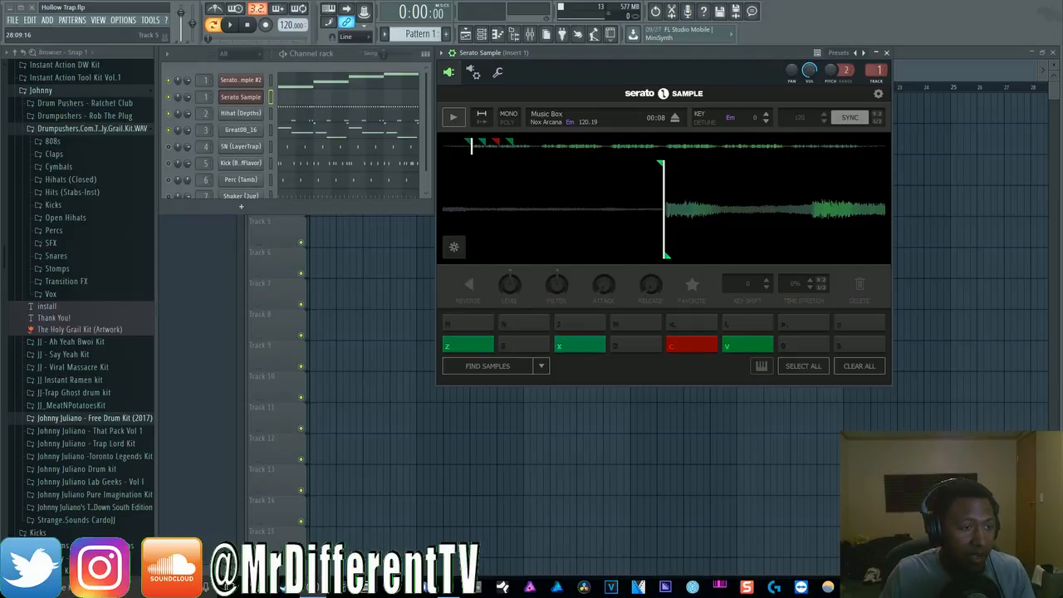
Clear all the sample pads and unload the Music Box song from Serato Sample
{"action": "left_click", "coordinate": [857, 370]}
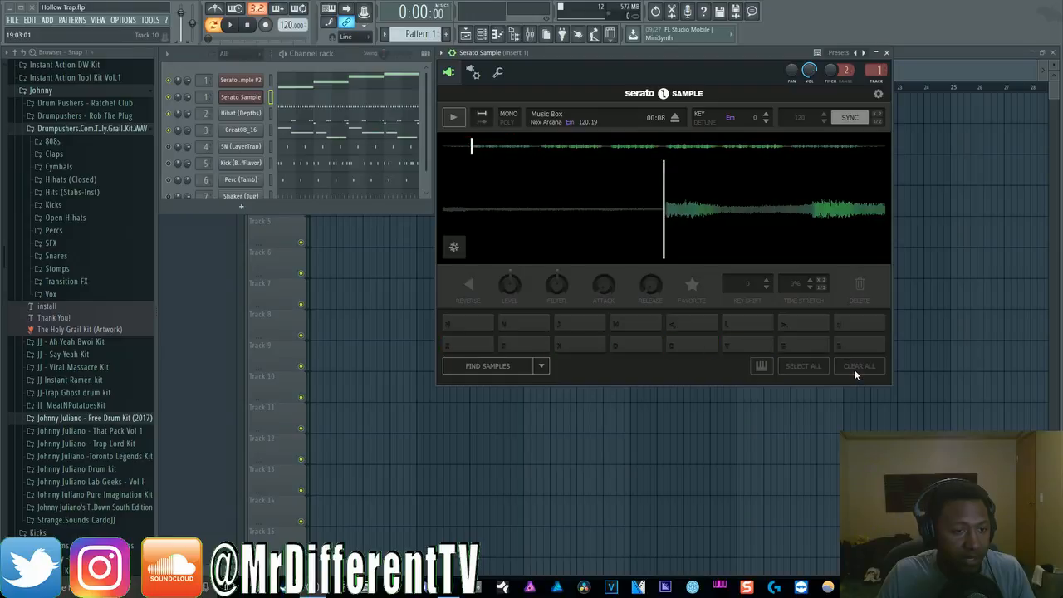
{"action": "left_click", "coordinate": [540, 366]}
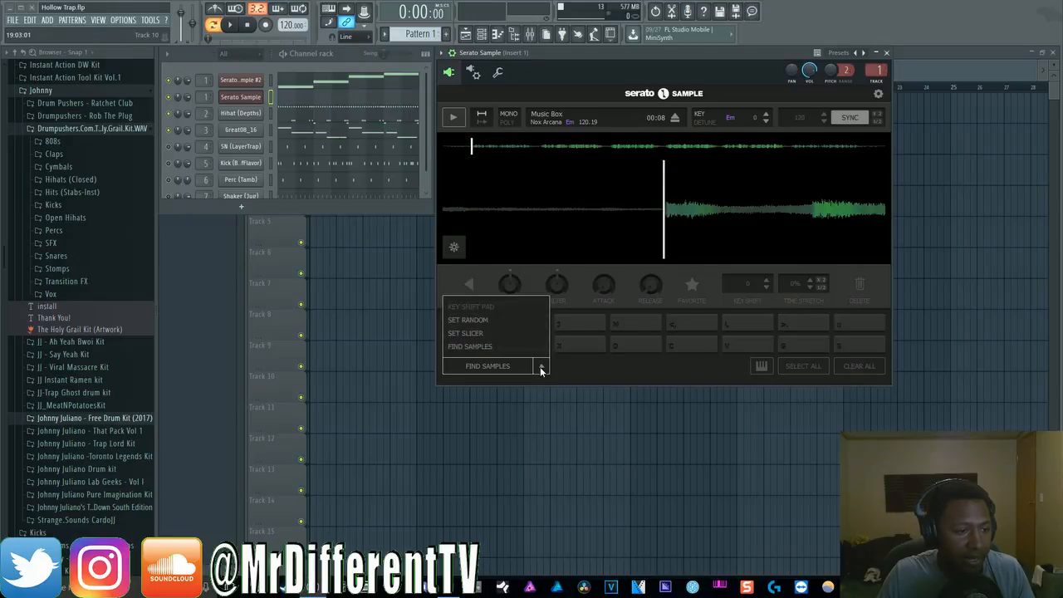
{"action": "left_click", "coordinate": [593, 370]}
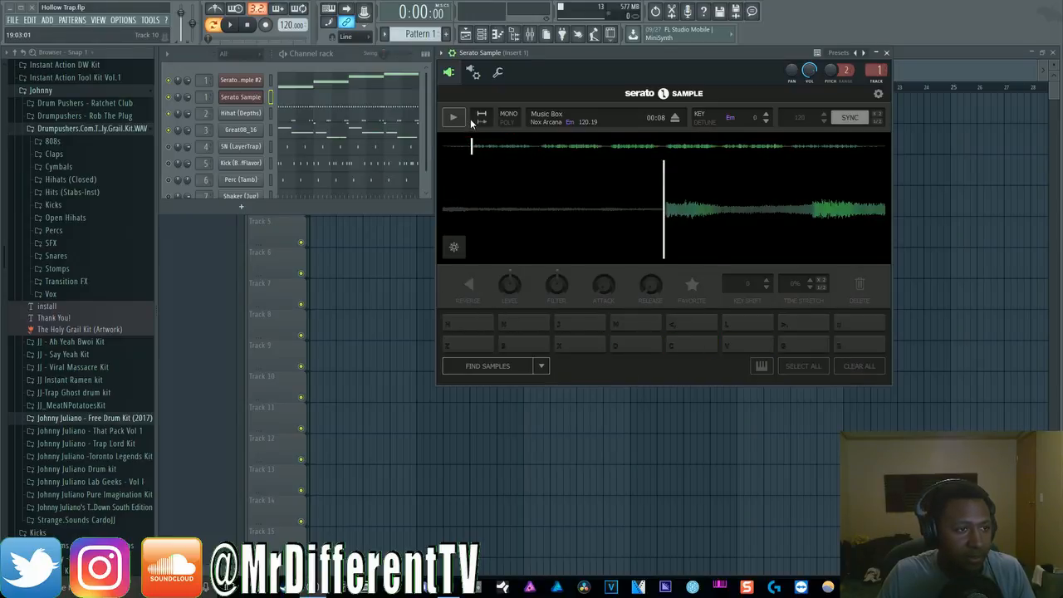
{"action": "left_click", "coordinate": [471, 73]}
{"action": "left_click", "coordinate": [481, 97]}
{"action": "left_click", "coordinate": [465, 97]}
{"action": "left_click", "coordinate": [478, 182]}
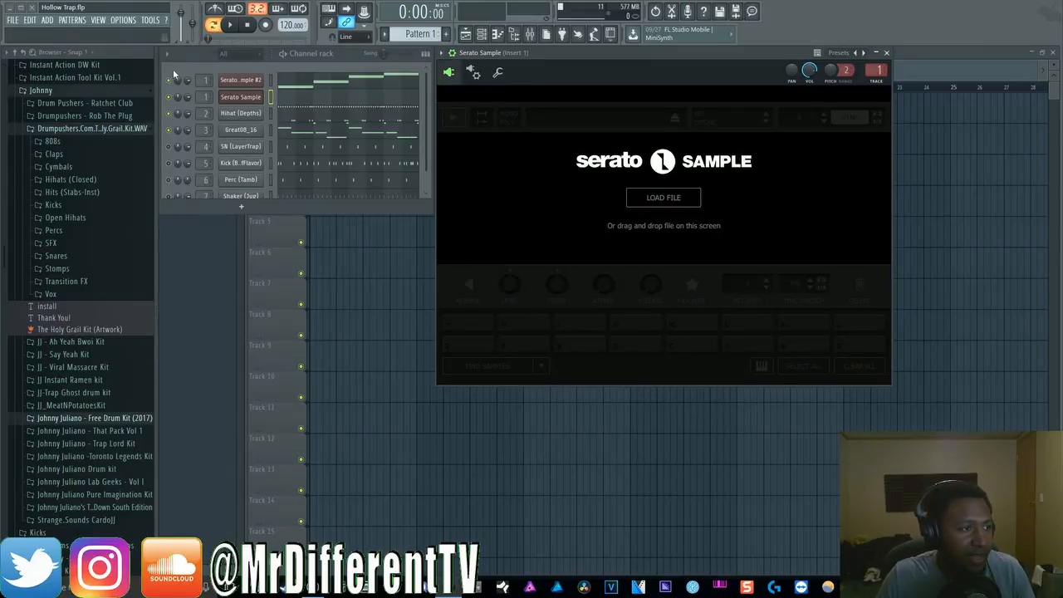
Delete the emptied Serato Sample channel and clone the Serato Sample #2 channel in its place
{"action": "right_click", "coordinate": [245, 97]}
{"action": "left_click", "coordinate": [286, 199]}
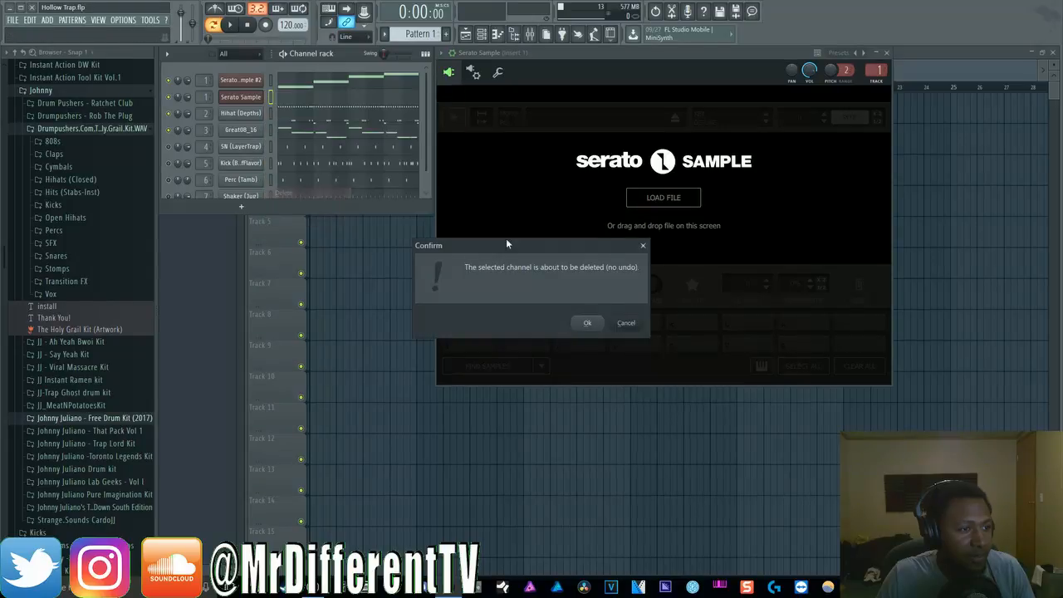
{"action": "left_click", "coordinate": [594, 323]}
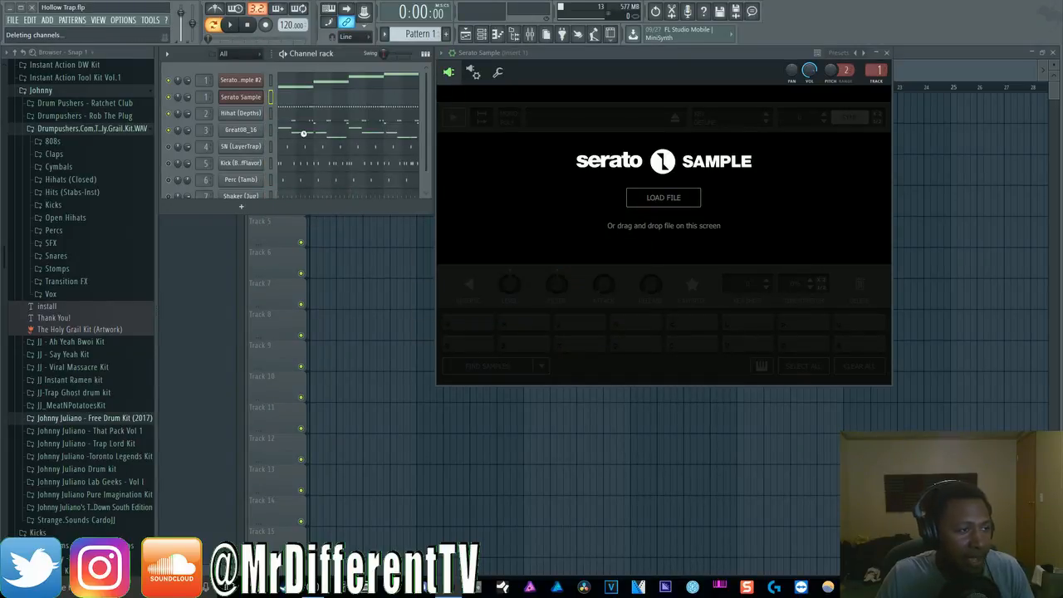
{"action": "right_click", "coordinate": [248, 80]}
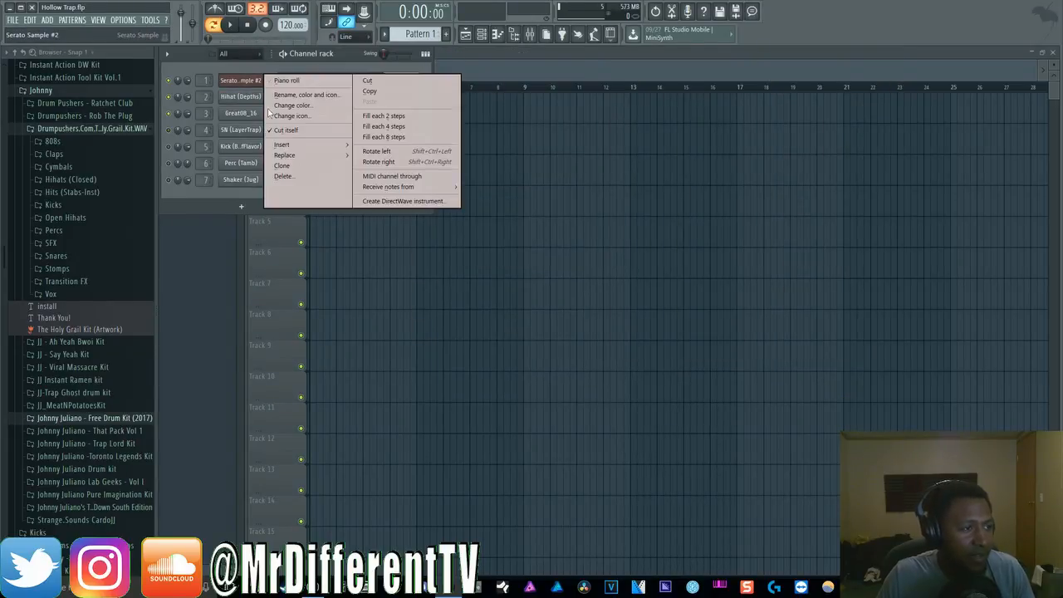
{"action": "left_click", "coordinate": [303, 171]}
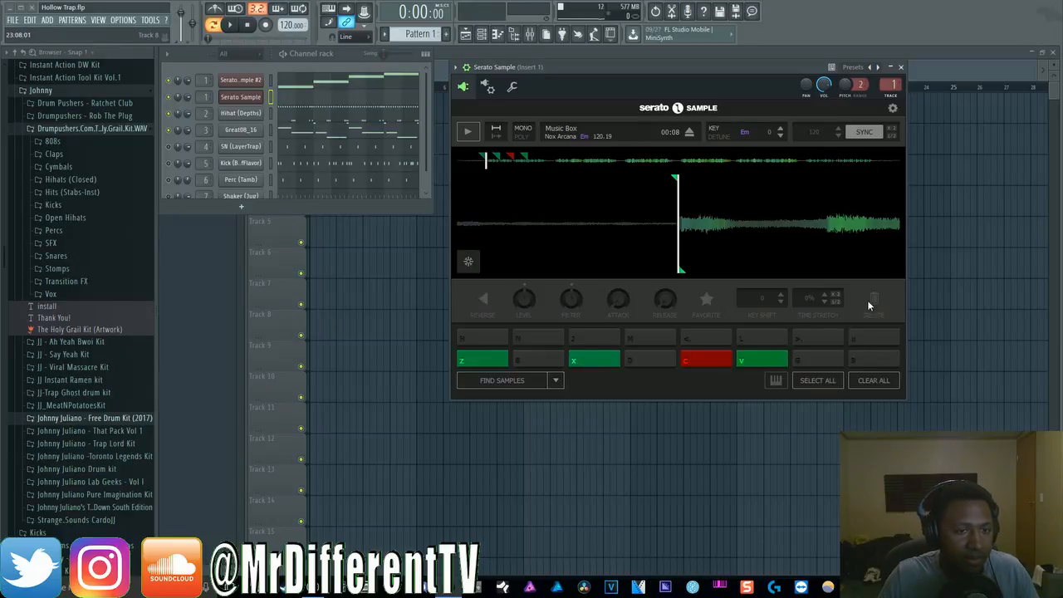
Delete the cue samples from pads V, C, X and Z one by one
{"action": "left_click", "coordinate": [762, 359]}
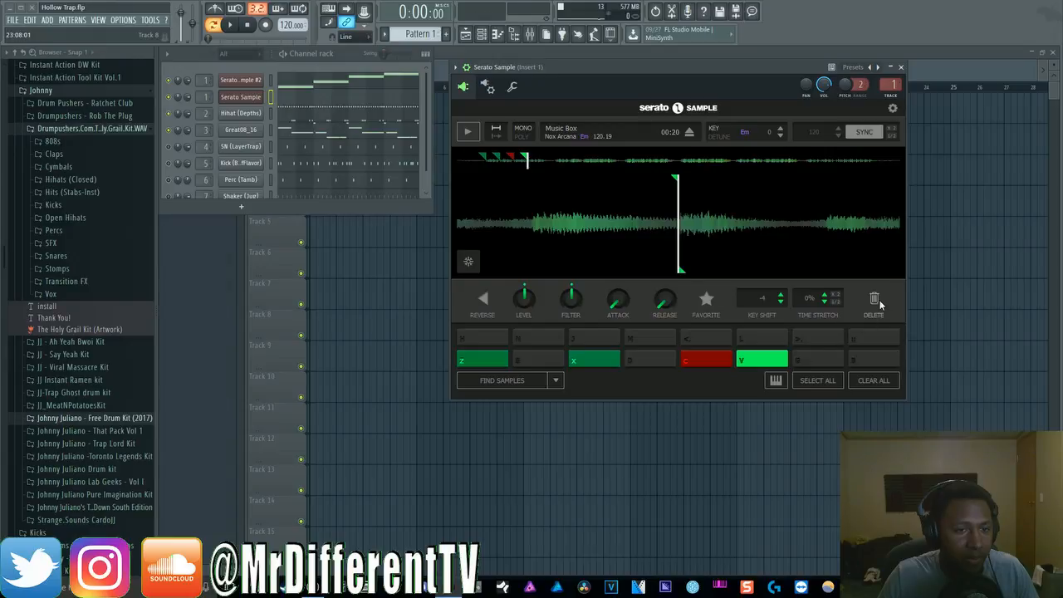
{"action": "left_click", "coordinate": [874, 301]}
{"action": "left_click", "coordinate": [724, 358]}
{"action": "left_click", "coordinate": [874, 305]}
{"action": "left_click", "coordinate": [596, 357]}
{"action": "left_click", "coordinate": [875, 306]}
{"action": "left_click", "coordinate": [482, 359]}
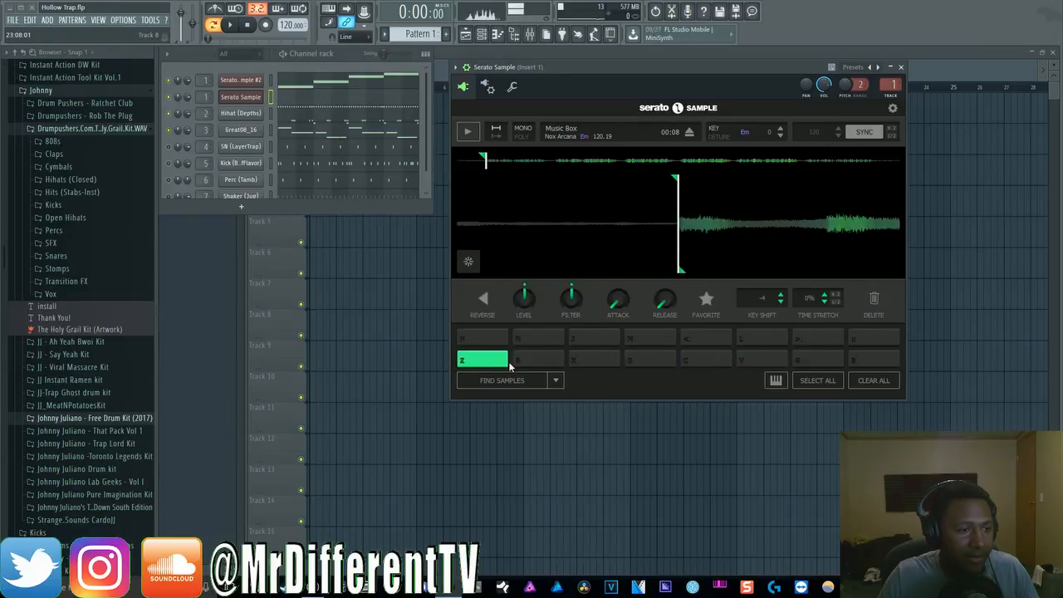
{"action": "left_click", "coordinate": [874, 301]}
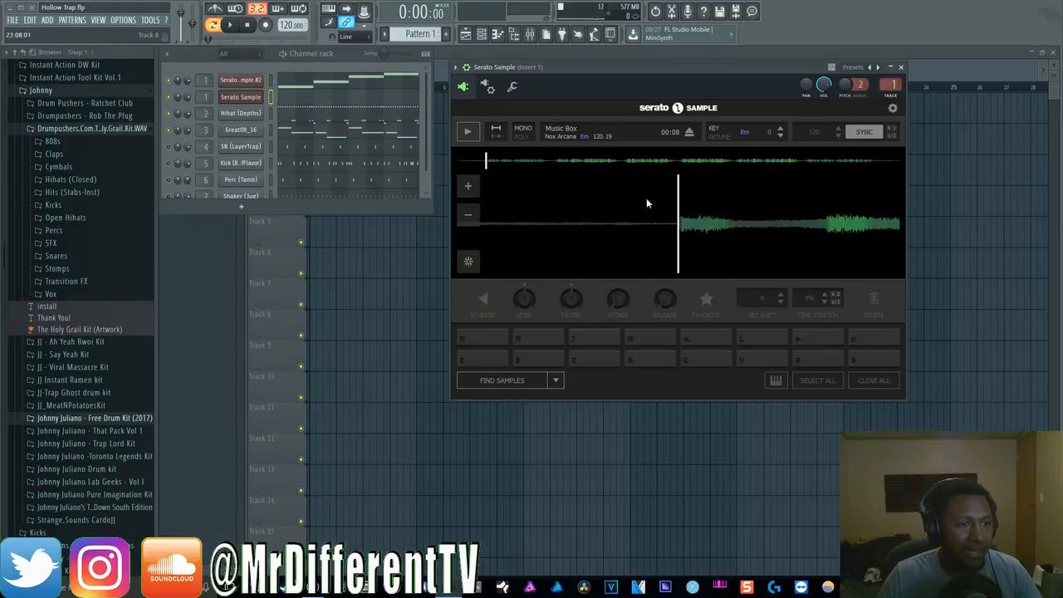
Play and pause the Music Box sample and examine its waveform at different positions and zoom levels
{"action": "left_click", "coordinate": [467, 134]}
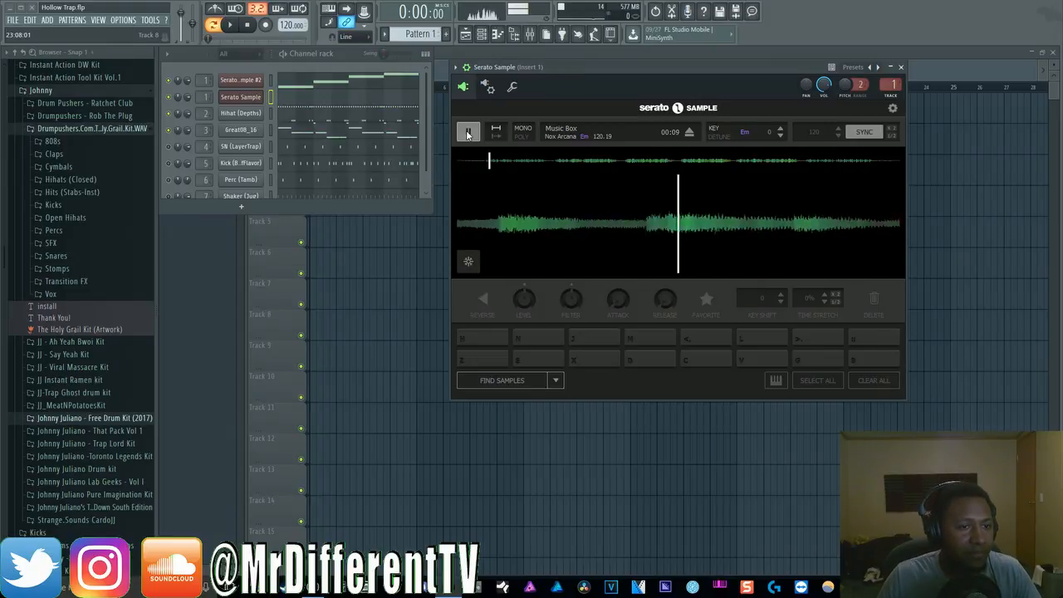
{"action": "left_click", "coordinate": [467, 134]}
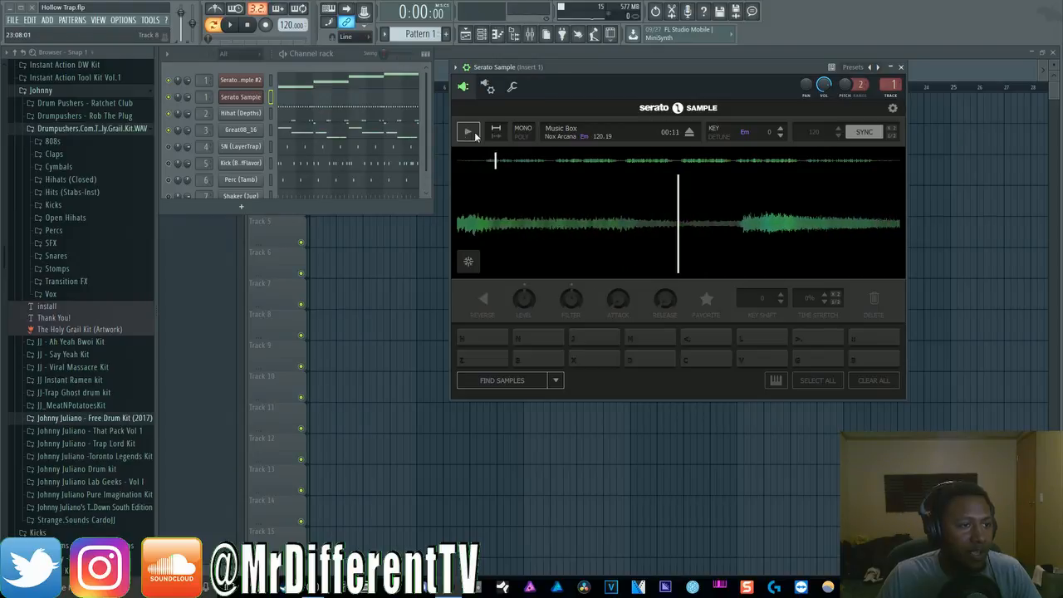
{"action": "left_click_drag", "start_coordinate": [522, 208], "coordinate": [688, 221]}
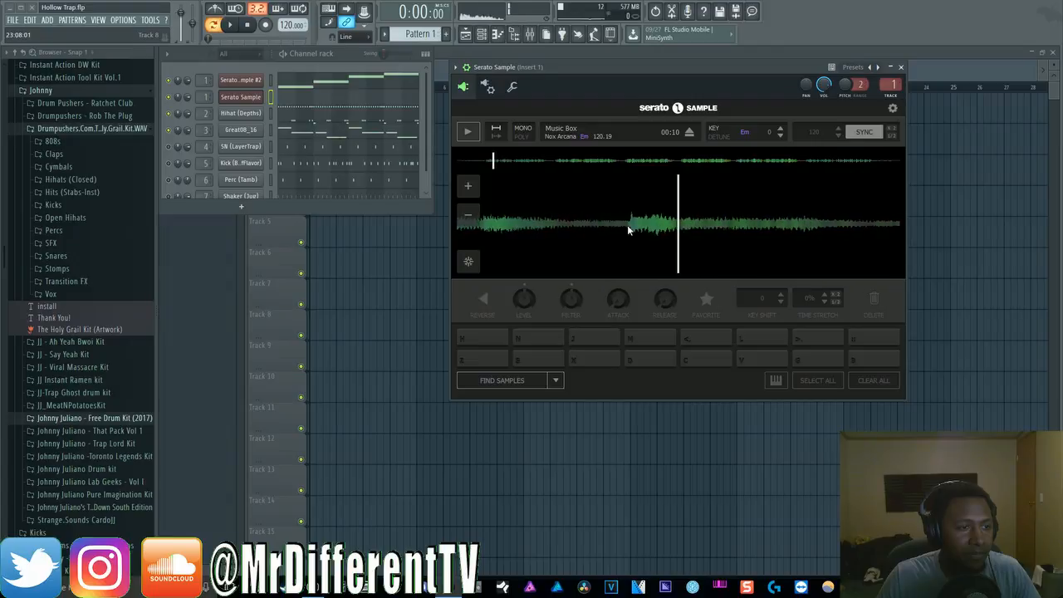
{"action": "left_click", "coordinate": [468, 215]}
{"action": "left_click", "coordinate": [468, 215]}
{"action": "left_click", "coordinate": [467, 215]}
{"action": "left_click", "coordinate": [468, 215]}
{"action": "mouse_move", "coordinate": [690, 221]}
{"action": "left_mouse_down"}
{"action": "mouse_move", "coordinate": [558, 222]}
{"action": "mouse_move", "coordinate": [704, 228]}
{"action": "mouse_move", "coordinate": [562, 234]}
{"action": "mouse_move", "coordinate": [696, 224]}
{"action": "left_mouse_up"}
{"action": "left_click", "coordinate": [476, 190]}
{"action": "left_click", "coordinate": [476, 190]}
{"action": "left_click", "coordinate": [475, 190]}
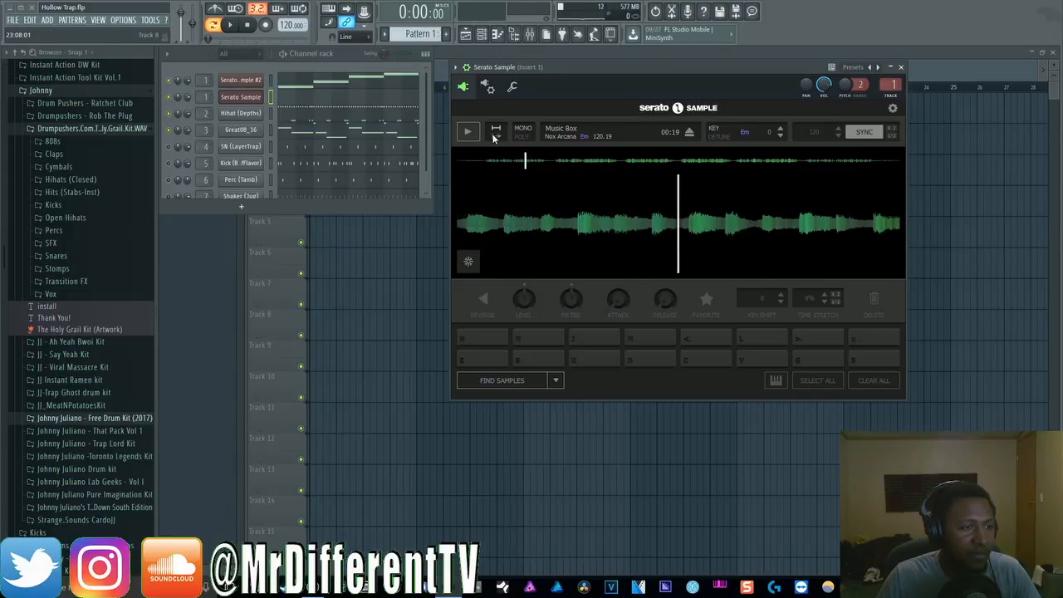
Audition the sample again and scrub the waveform back to the start of the music at 00:08
{"action": "left_click", "coordinate": [469, 135]}
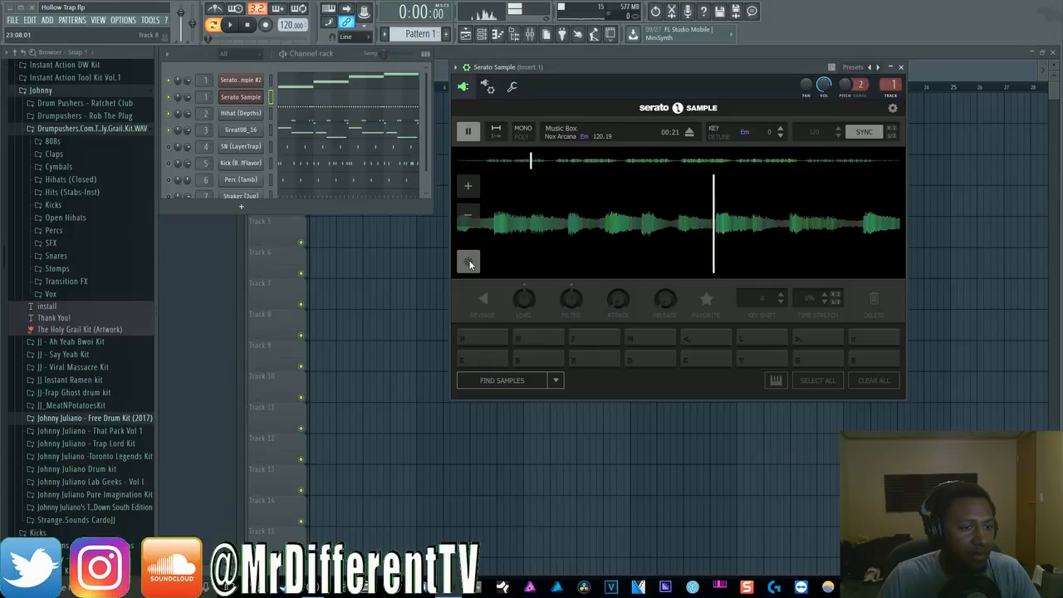
{"action": "left_click", "coordinate": [470, 264]}
{"action": "left_click", "coordinate": [466, 130]}
{"action": "left_click_drag", "start_coordinate": [506, 233], "coordinate": [702, 227]}
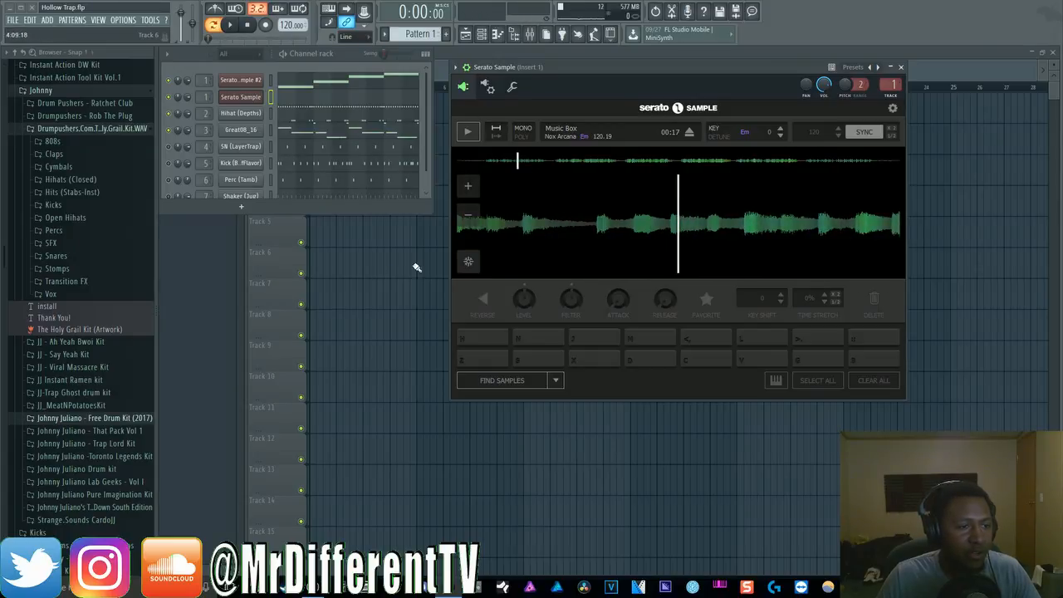
{"action": "left_click_drag", "start_coordinate": [628, 222], "coordinate": [528, 223]}
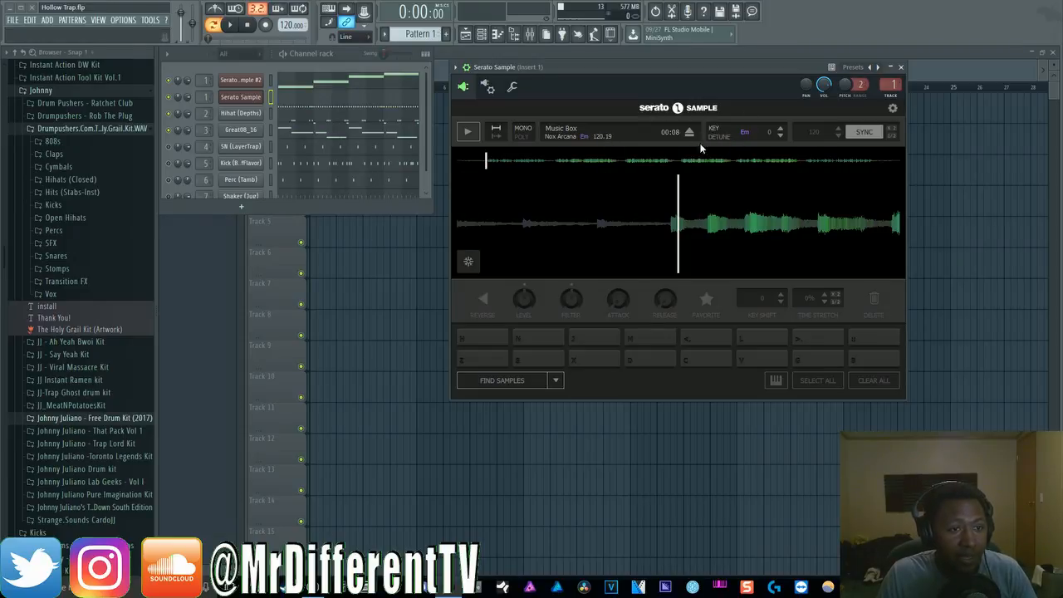
{"action": "left_click_drag", "start_coordinate": [722, 219], "coordinate": [698, 205]}
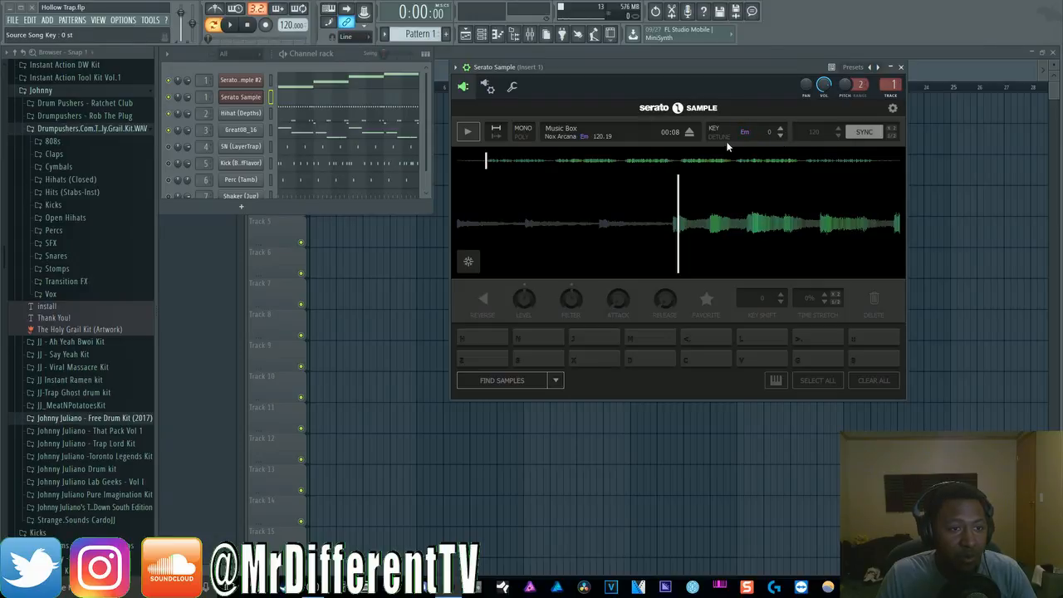
Lower the sample's key to -3 and then -8 semitones and audition the pitch-shifted playback
{"action": "left_click", "coordinate": [779, 128]}
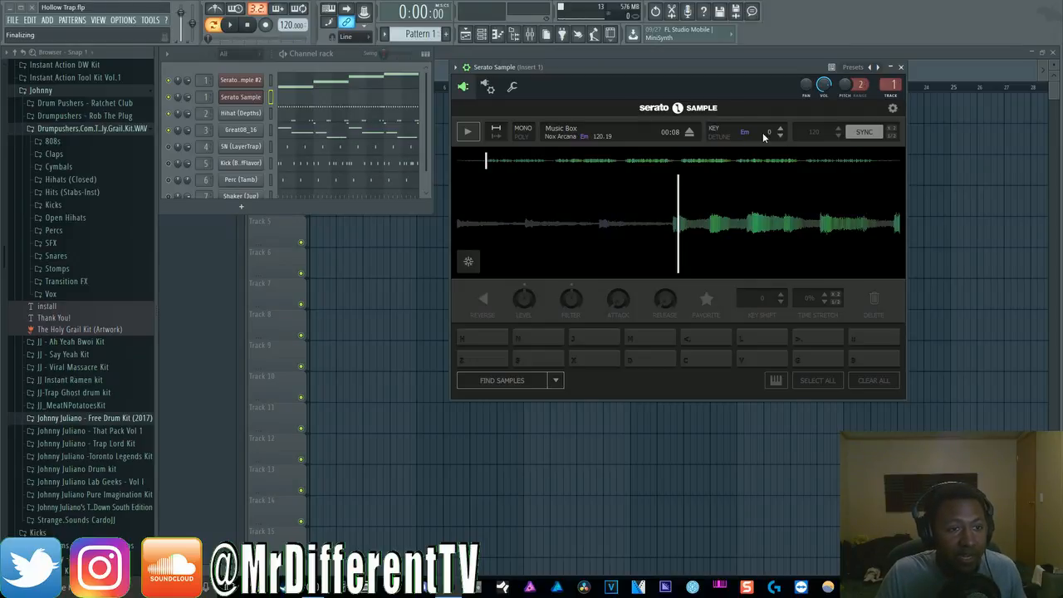
{"action": "scroll", "coordinate": [779, 136], "scroll_direction": "down", "scroll_amount": 3}
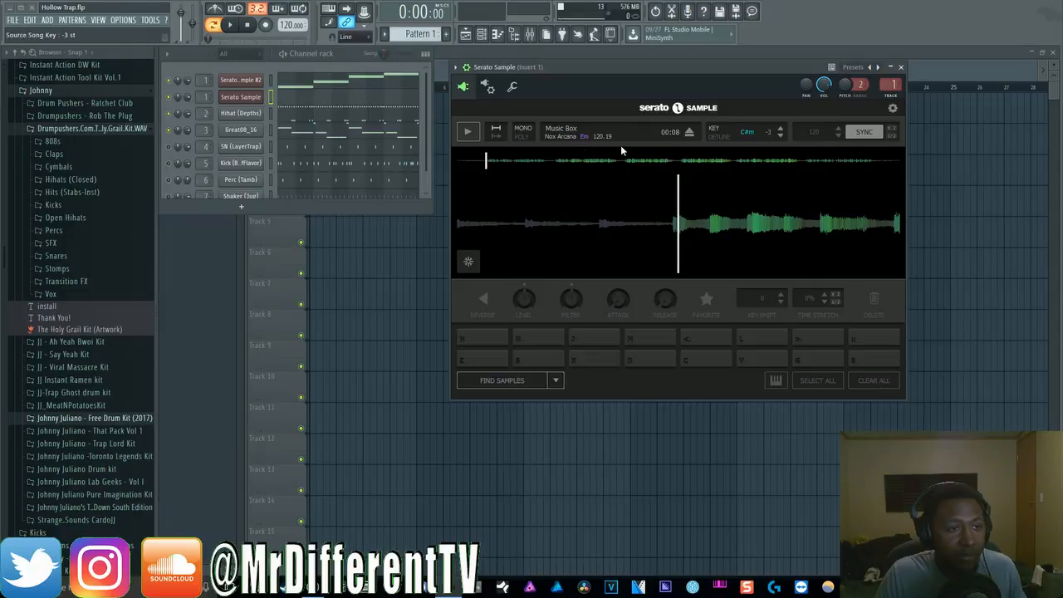
{"action": "left_click", "coordinate": [476, 137]}
{"action": "left_click", "coordinate": [779, 136]}
{"action": "left_click", "coordinate": [780, 137]}
{"action": "left_click", "coordinate": [780, 137]}
{"action": "left_click", "coordinate": [780, 137]}
{"action": "left_click", "coordinate": [779, 137]}
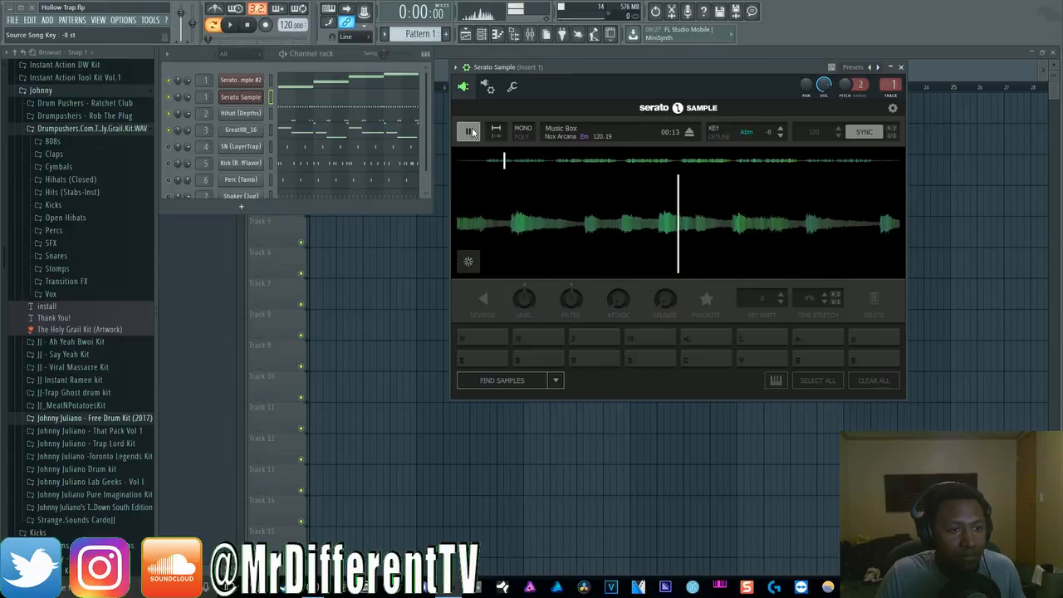
{"action": "left_click", "coordinate": [469, 133]}
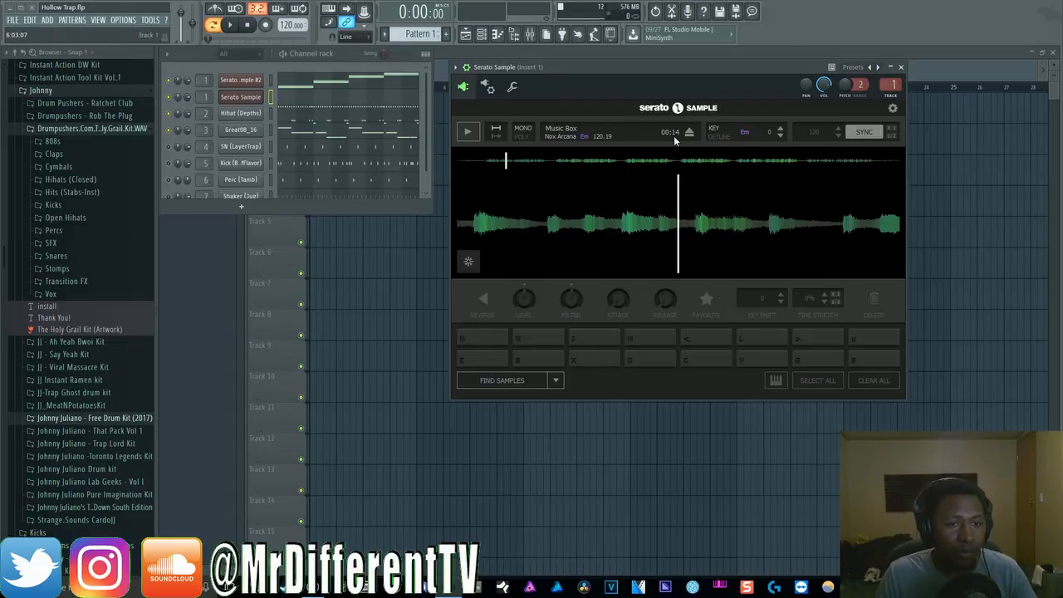
Toggle tempo sync and try halving the tempo to 60 and doubling it repeatedly during playback
{"action": "left_click", "coordinate": [858, 135]}
{"action": "left_click", "coordinate": [863, 138]}
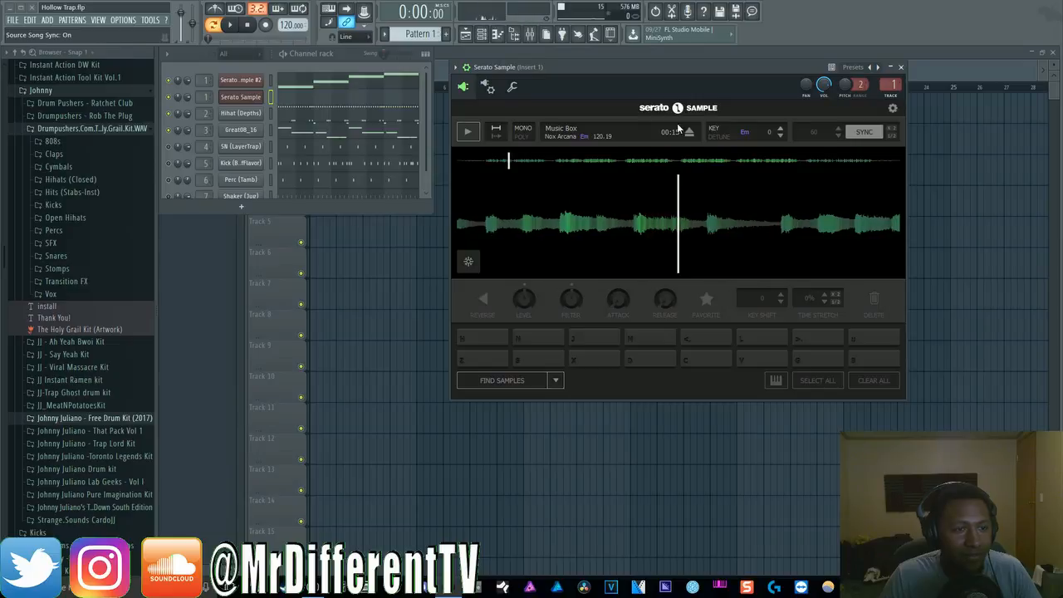
{"action": "left_click", "coordinate": [893, 129]}
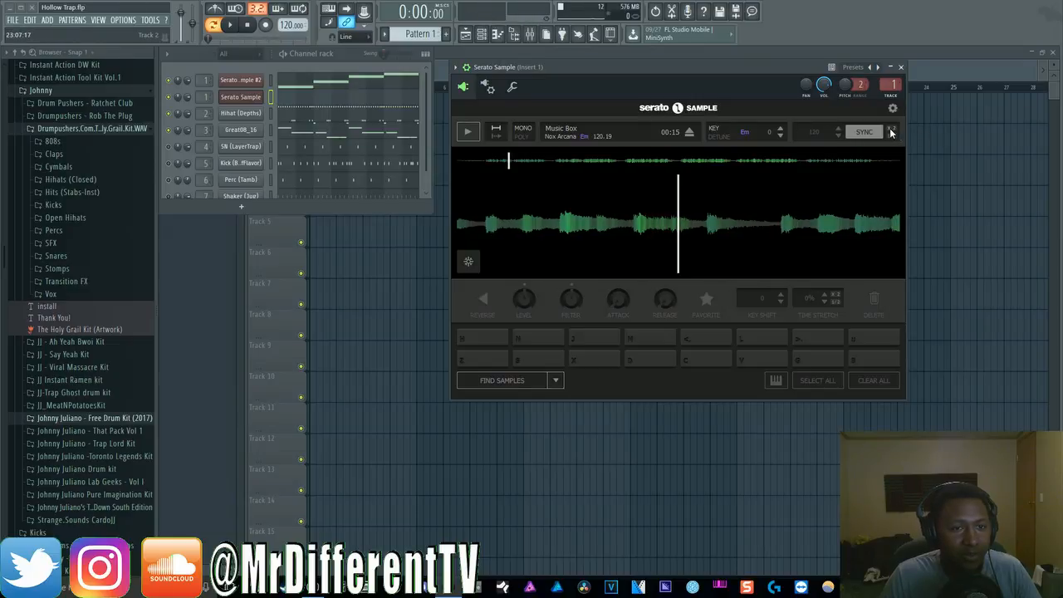
{"action": "left_click", "coordinate": [469, 133]}
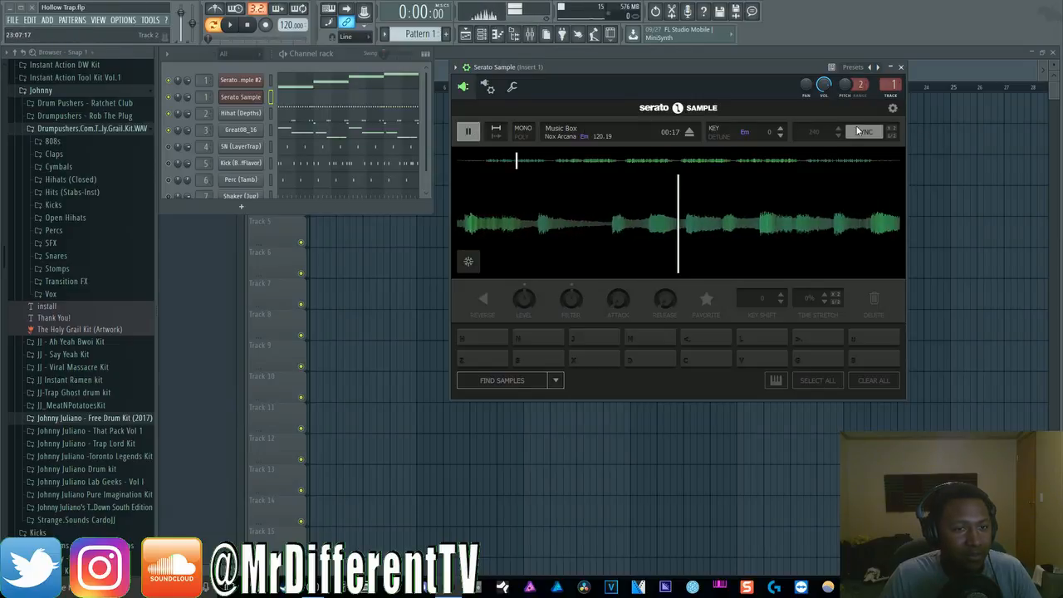
{"action": "left_click", "coordinate": [893, 129]}
{"action": "left_click", "coordinate": [894, 128]}
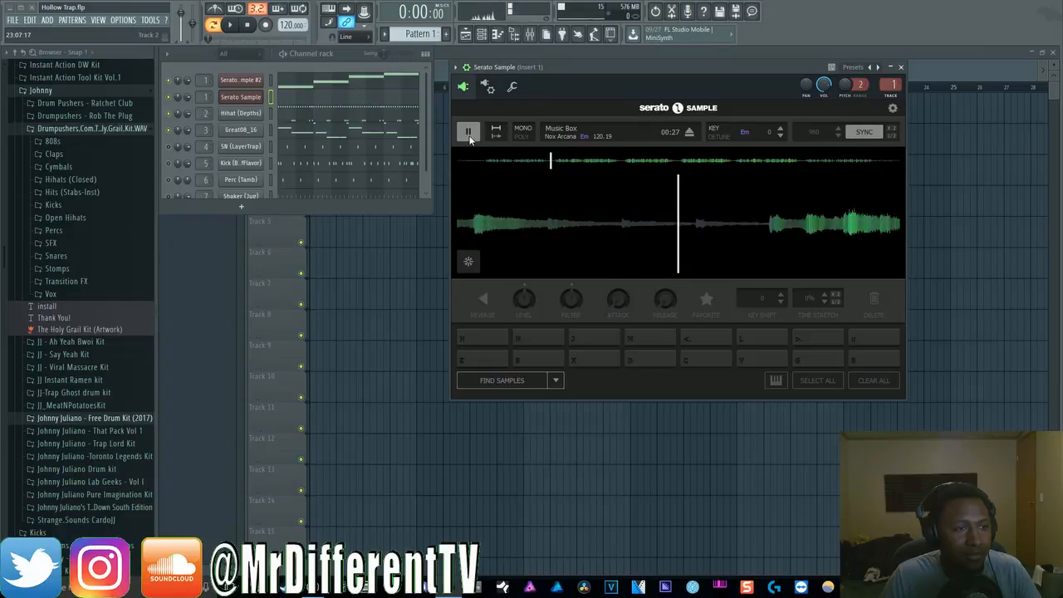
{"action": "left_click", "coordinate": [466, 135]}
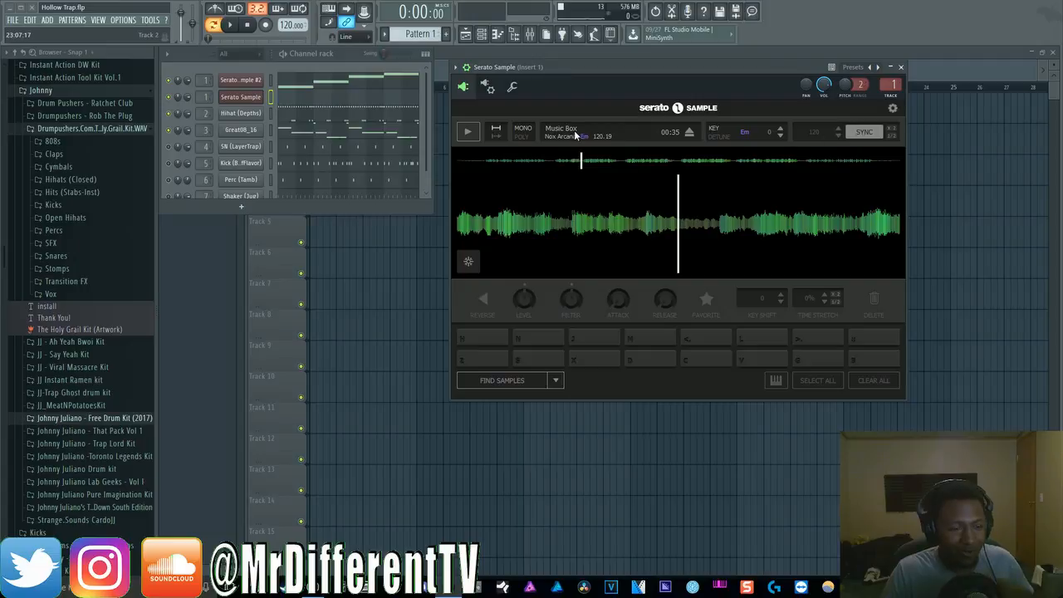
Eject the loaded Music Box song and replace the emptied channel with a clone of Serato Sample #2
{"action": "left_click", "coordinate": [688, 133]}
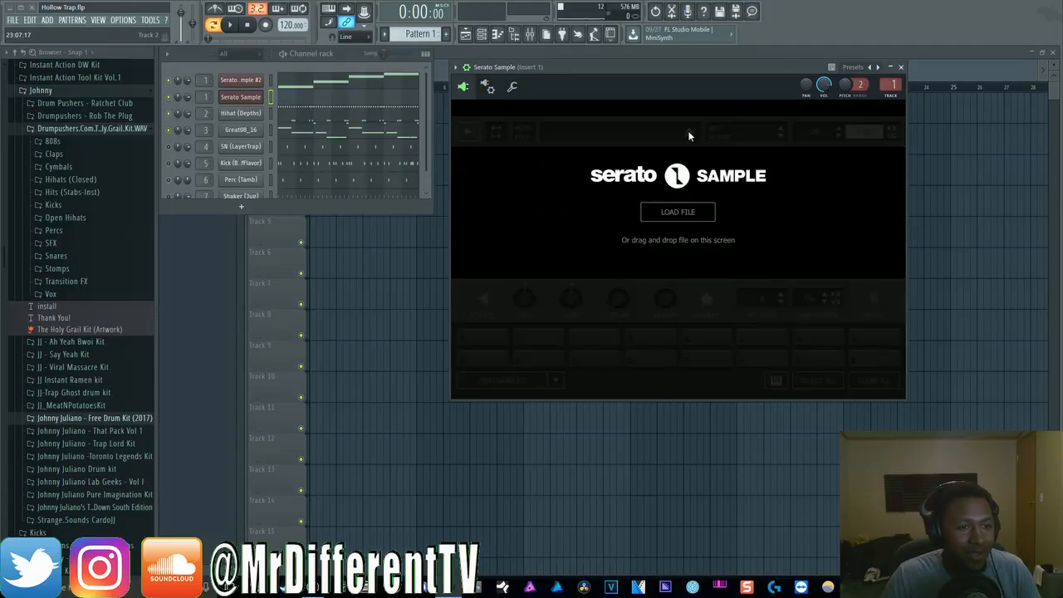
{"action": "right_click", "coordinate": [256, 97]}
{"action": "left_click", "coordinate": [328, 192]}
{"action": "left_click", "coordinate": [588, 320]}
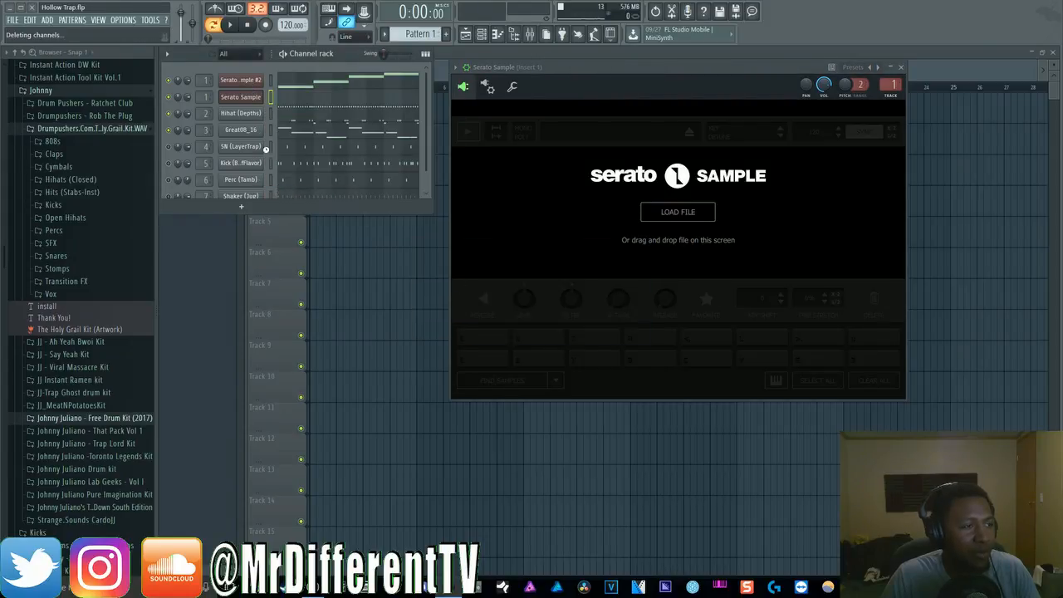
{"action": "right_click", "coordinate": [251, 83]}
{"action": "left_click", "coordinate": [308, 166]}
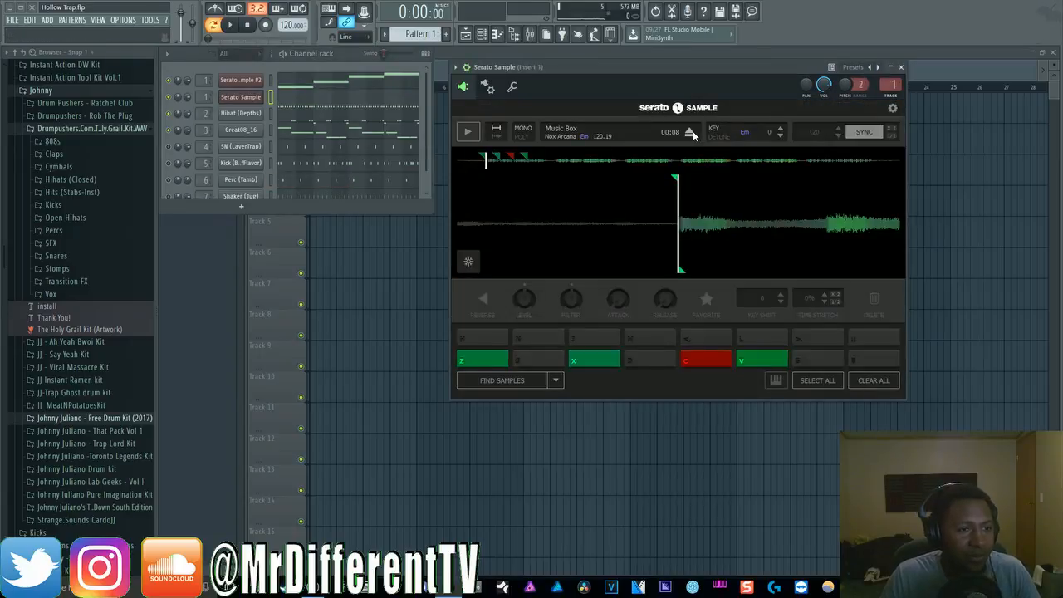
Remove all four cue samples from the cloned channel's pads V, C, X and Z
{"action": "left_click", "coordinate": [749, 364]}
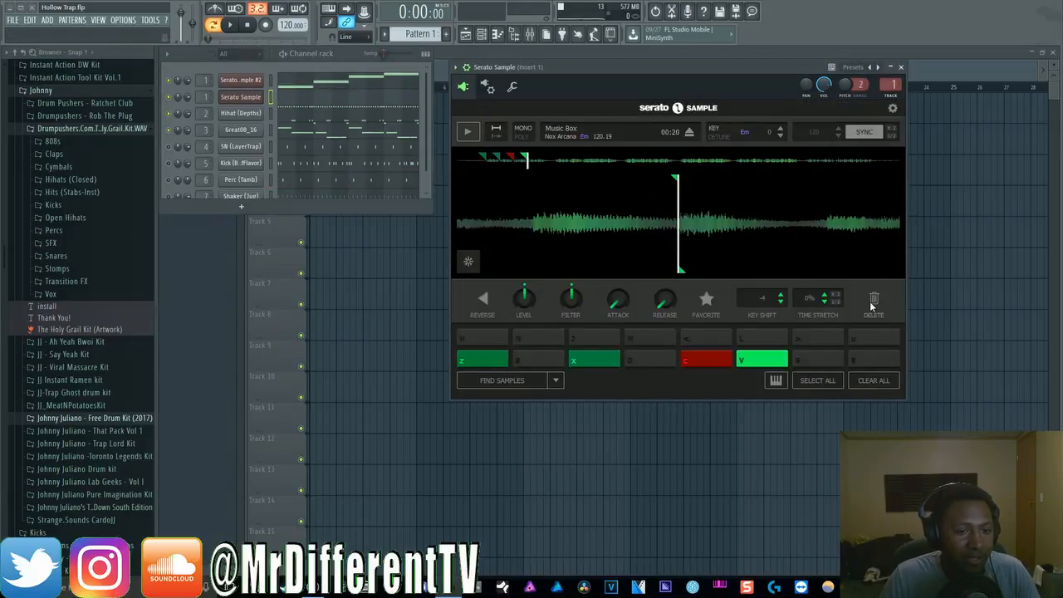
{"action": "left_click", "coordinate": [873, 300]}
{"action": "left_click", "coordinate": [705, 359]}
{"action": "left_click", "coordinate": [874, 301]}
{"action": "key", "text": "x"}
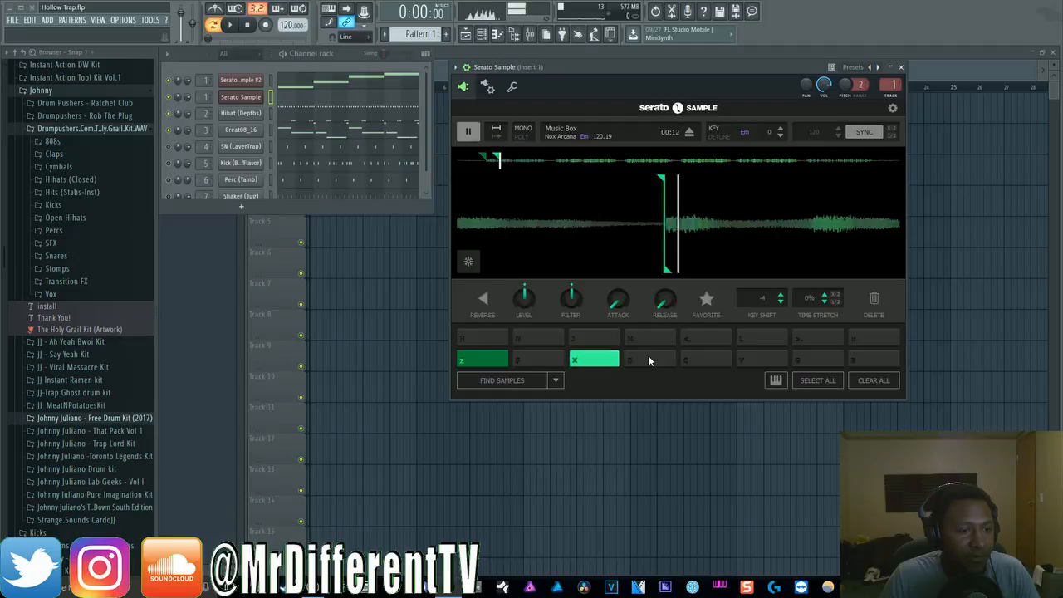
{"action": "left_click", "coordinate": [873, 298]}
{"action": "left_click", "coordinate": [482, 359]}
{"action": "left_click", "coordinate": [875, 298]}
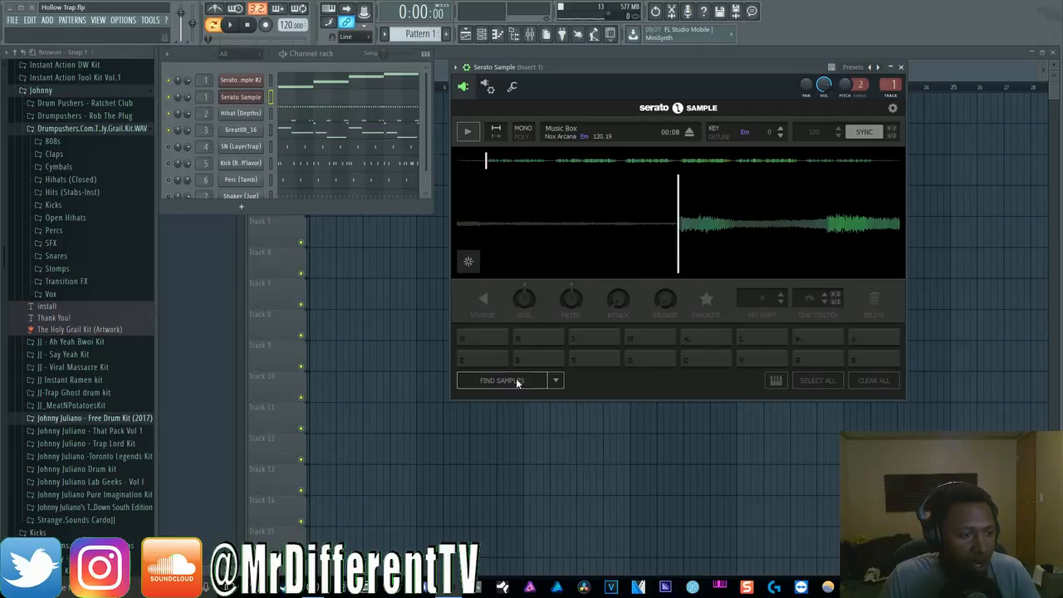
Try filling the pads with Find Samples and audition a pad before clearing them all
{"action": "left_click", "coordinate": [555, 383]}
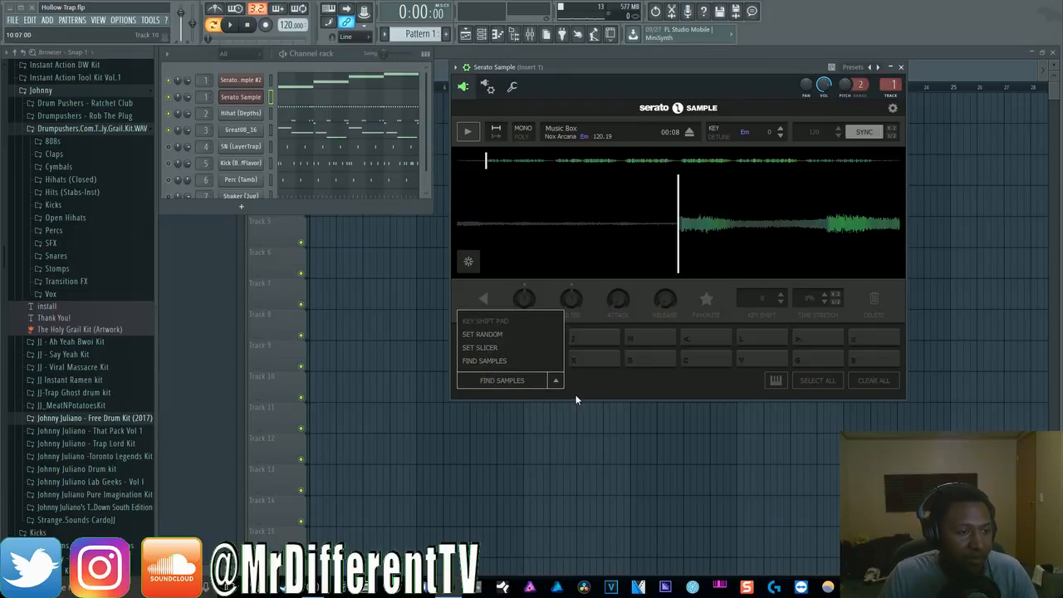
{"action": "left_click", "coordinate": [514, 366]}
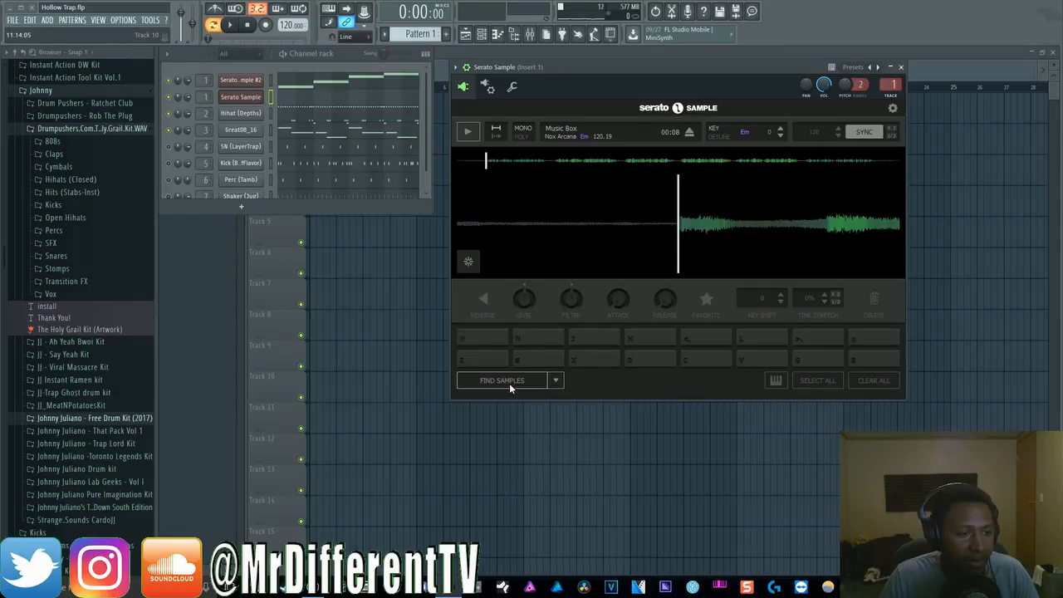
{"action": "left_click", "coordinate": [509, 381]}
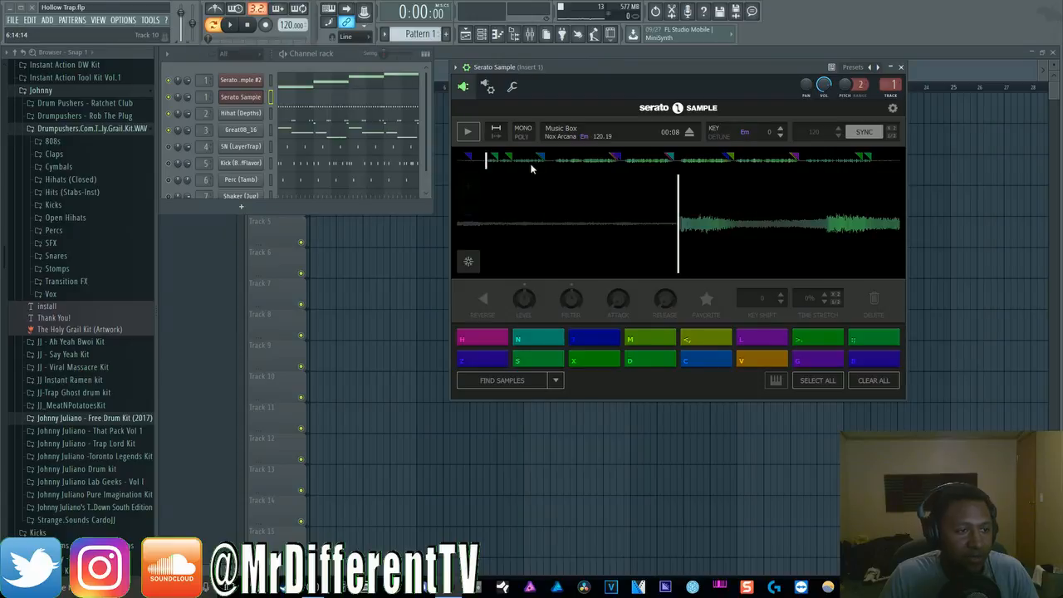
{"action": "left_click", "coordinate": [492, 334]}
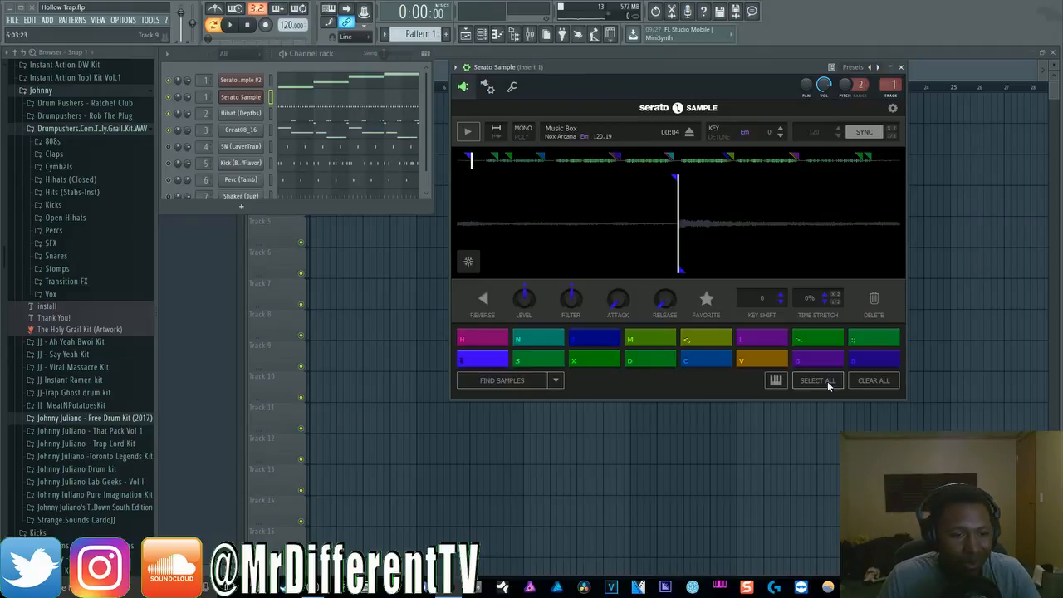
{"action": "left_click", "coordinate": [874, 381]}
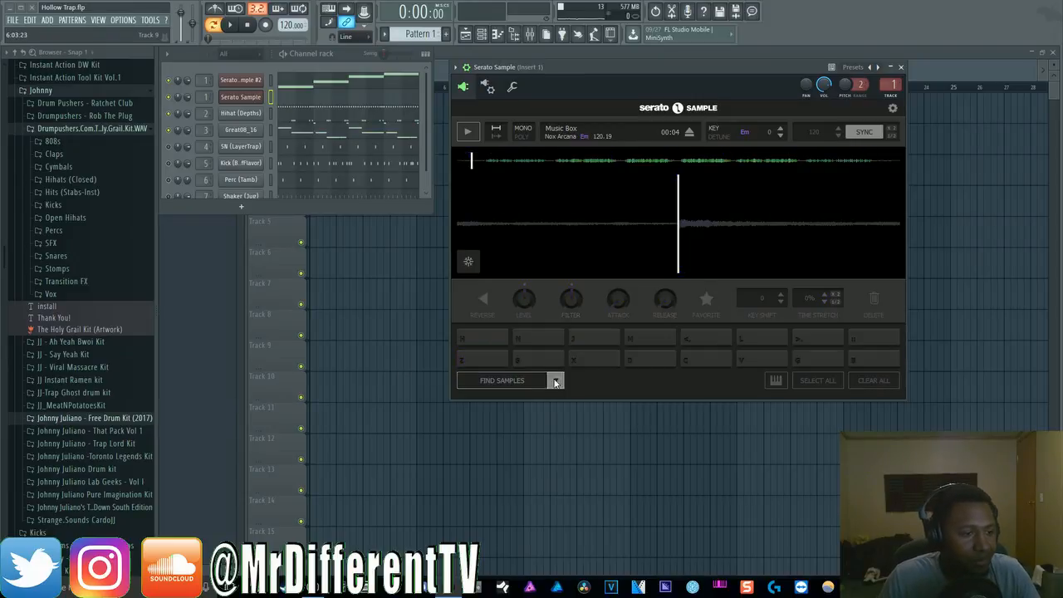
Switch the pad-filling mode to Set Random and assign random cue points to all the pads
{"action": "left_click", "coordinate": [555, 381]}
{"action": "left_click", "coordinate": [494, 337]}
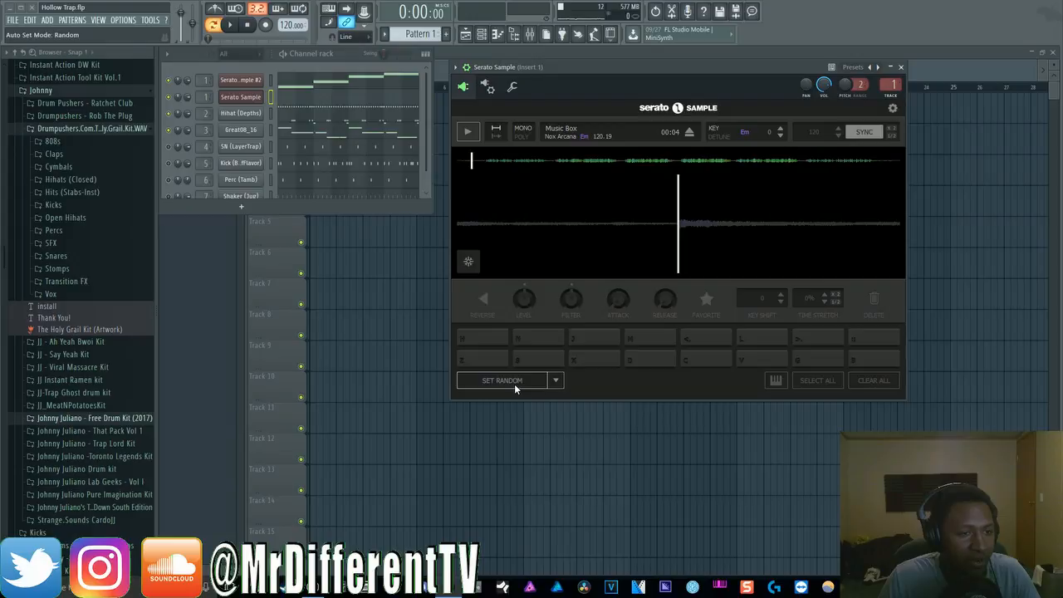
{"action": "left_click", "coordinate": [514, 384]}
Audition the randomly assigned cues on pads such as Z, S, X, D, C, V, G and B
{"action": "key", "text": "j"}
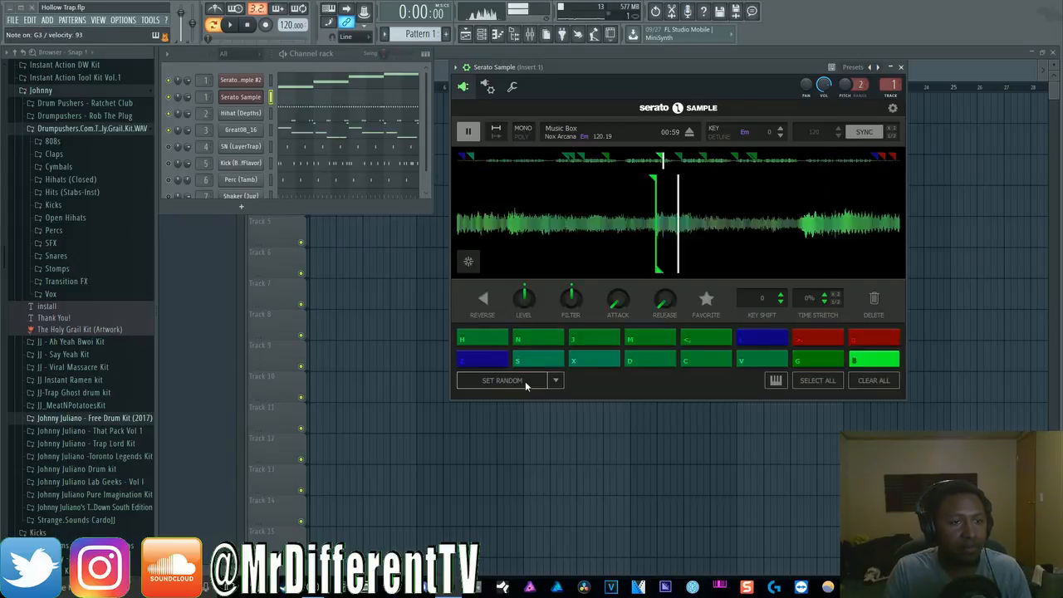
{"action": "key", "text": "z"}
{"action": "key", "text": "x"}
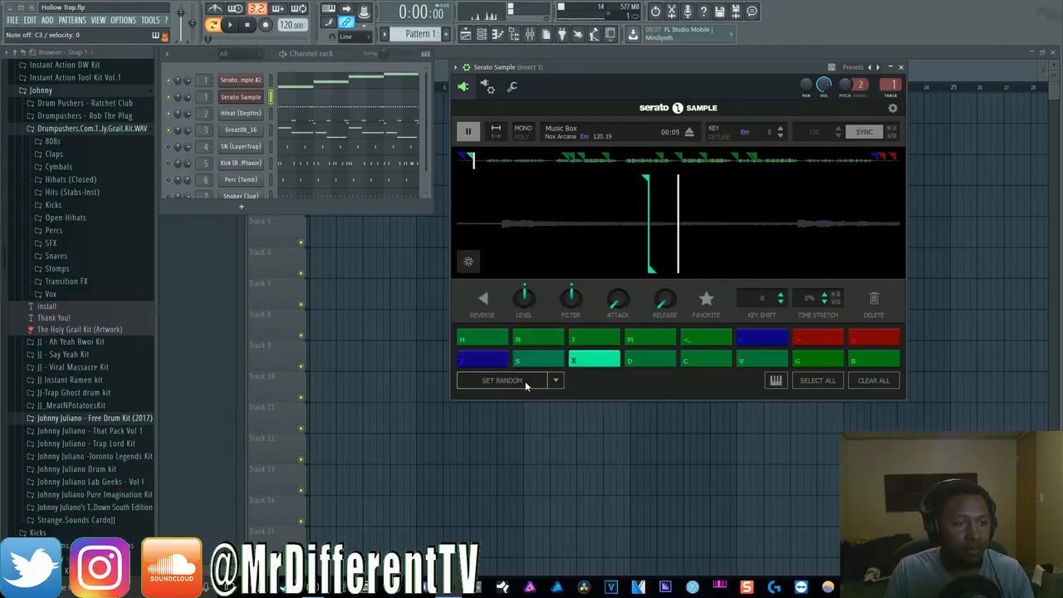
{"action": "key", "text": "z"}
{"action": "key", "text": "s"}
{"action": "key", "text": "x"}
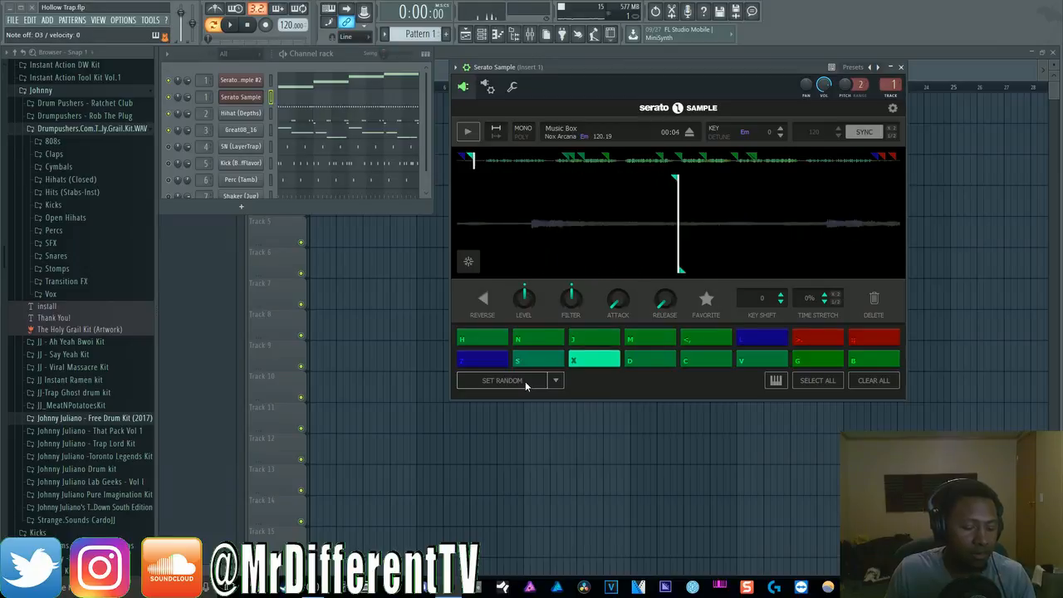
{"action": "key", "text": "d"}
{"action": "key", "text": "c"}
{"action": "key", "text": "v"}
{"action": "key", "text": "g"}
{"action": "key", "text": "b"}
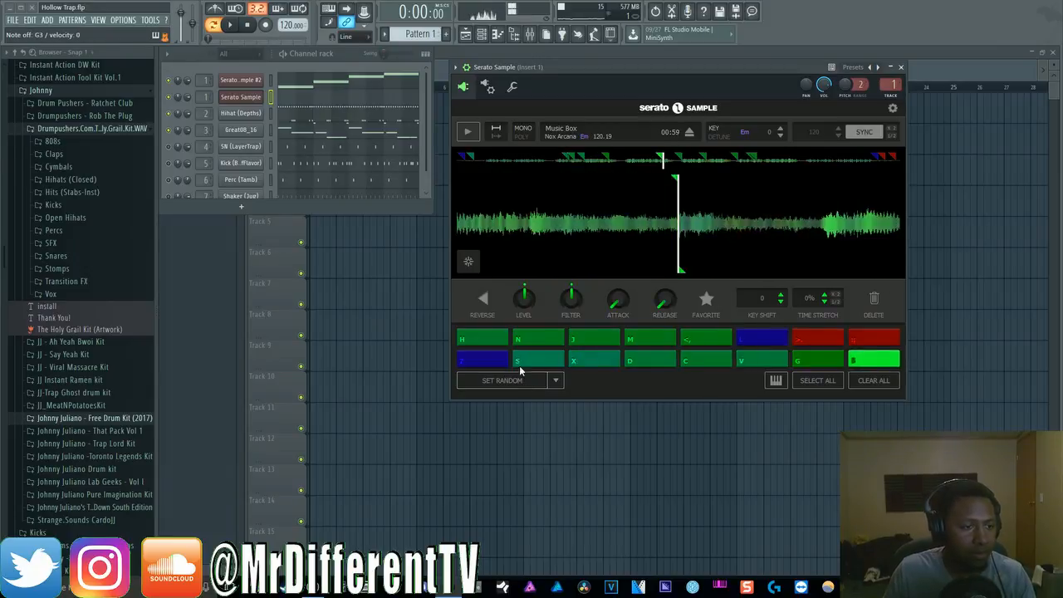
Replace the random cues with consecutive slices from the playhead using Set Slicer and inspect the slices in the waveform
{"action": "left_click", "coordinate": [556, 380]}
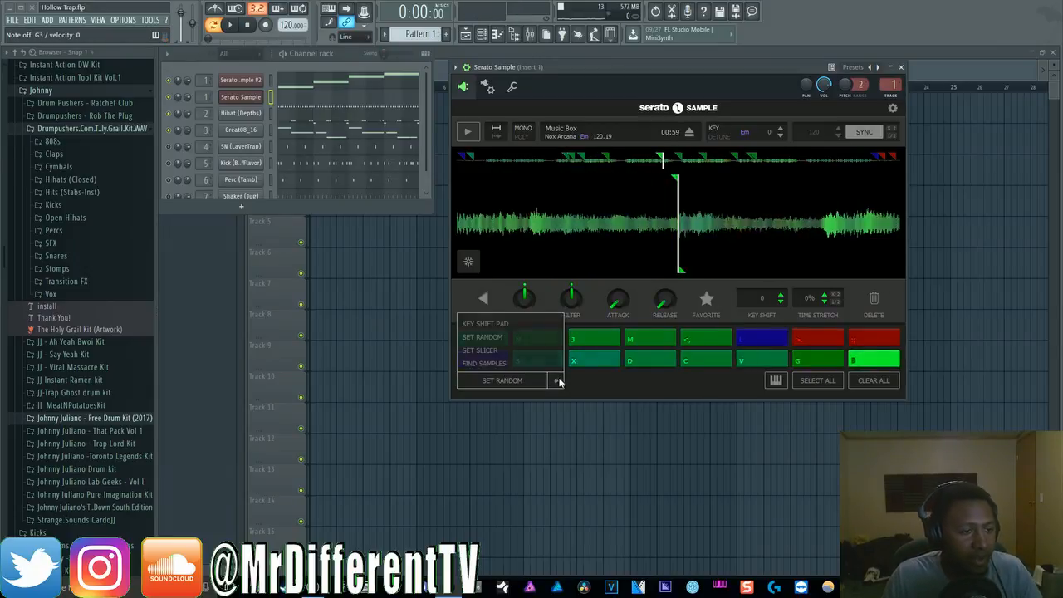
{"action": "left_click", "coordinate": [482, 350]}
{"action": "left_click", "coordinate": [873, 380]}
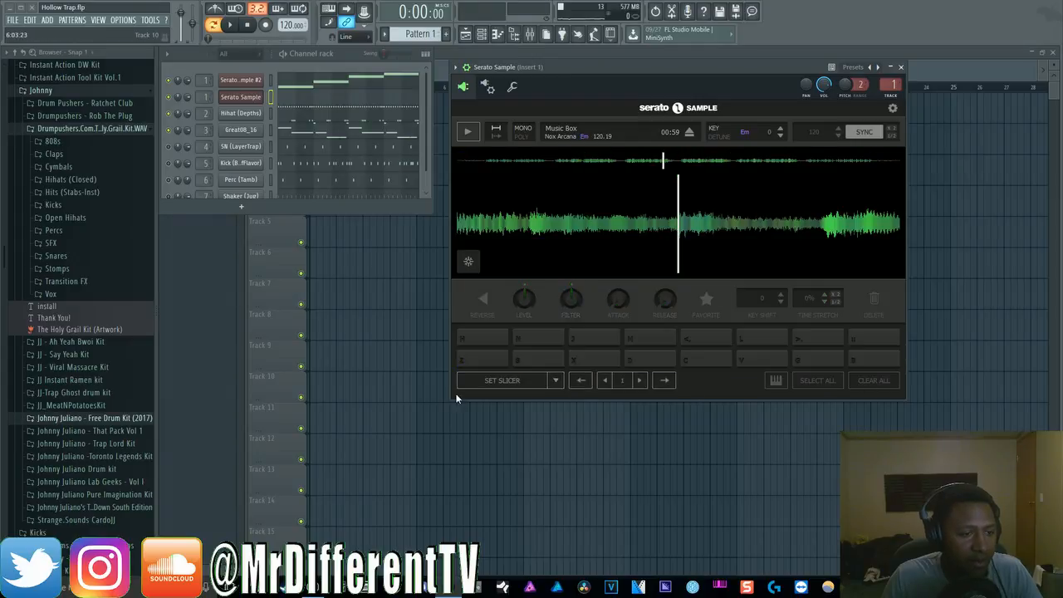
{"action": "left_click", "coordinate": [503, 380]}
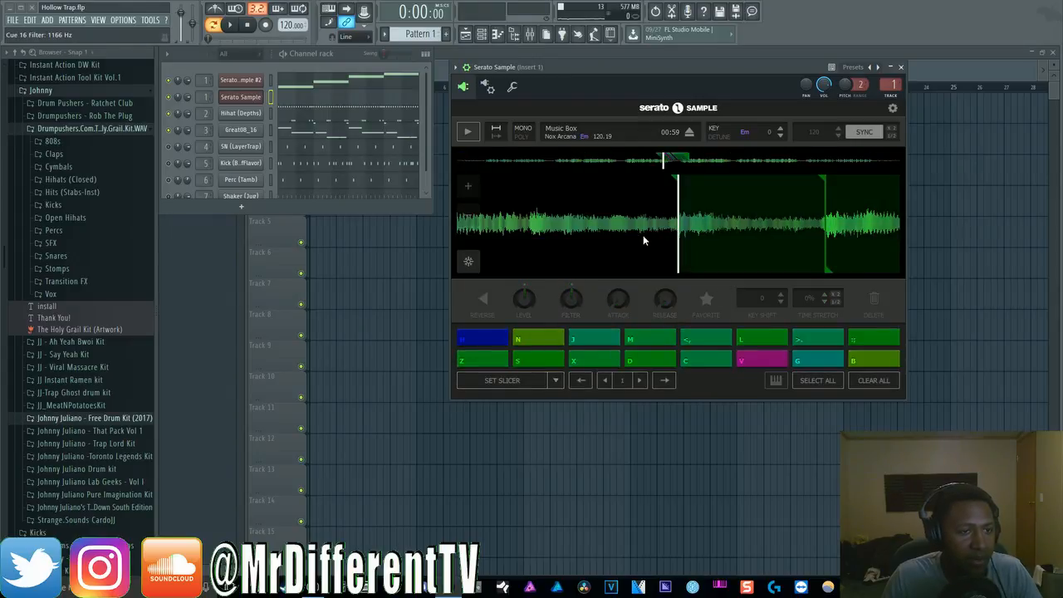
{"action": "scroll", "coordinate": [779, 225], "scroll_direction": "down", "scroll_amount": 4}
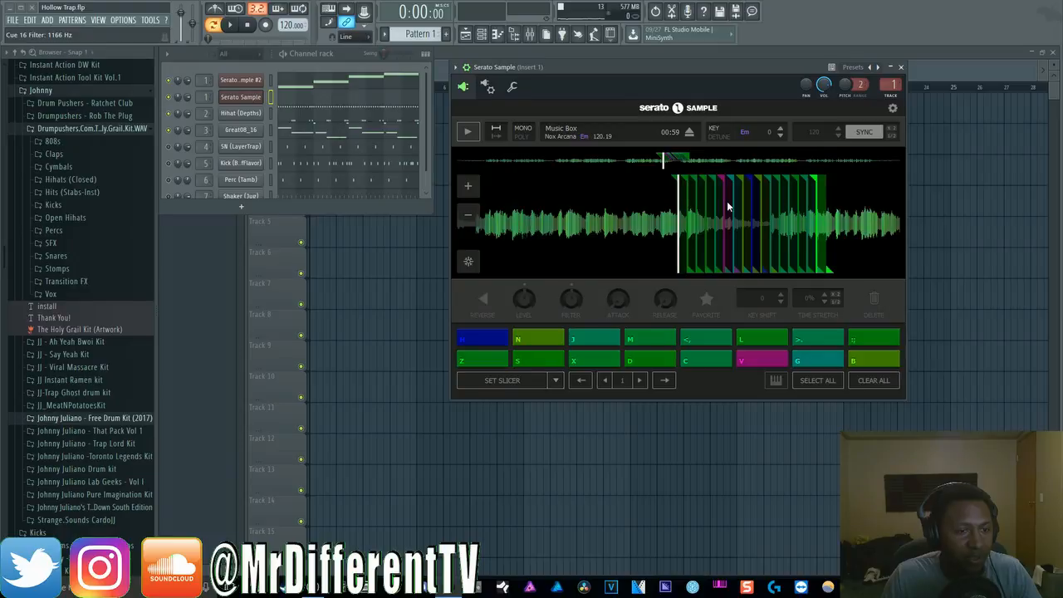
{"action": "scroll", "coordinate": [714, 215], "scroll_direction": "up", "scroll_amount": 3}
{"action": "left_click_drag", "start_coordinate": [646, 243], "coordinate": [565, 237]}
Audition the consecutive slices from pad Z through pad N
{"action": "key", "text": "z"}
{"action": "key", "text": "s"}
{"action": "key", "text": "x"}
{"action": "key", "text": "d"}
{"action": "key", "text": "v"}
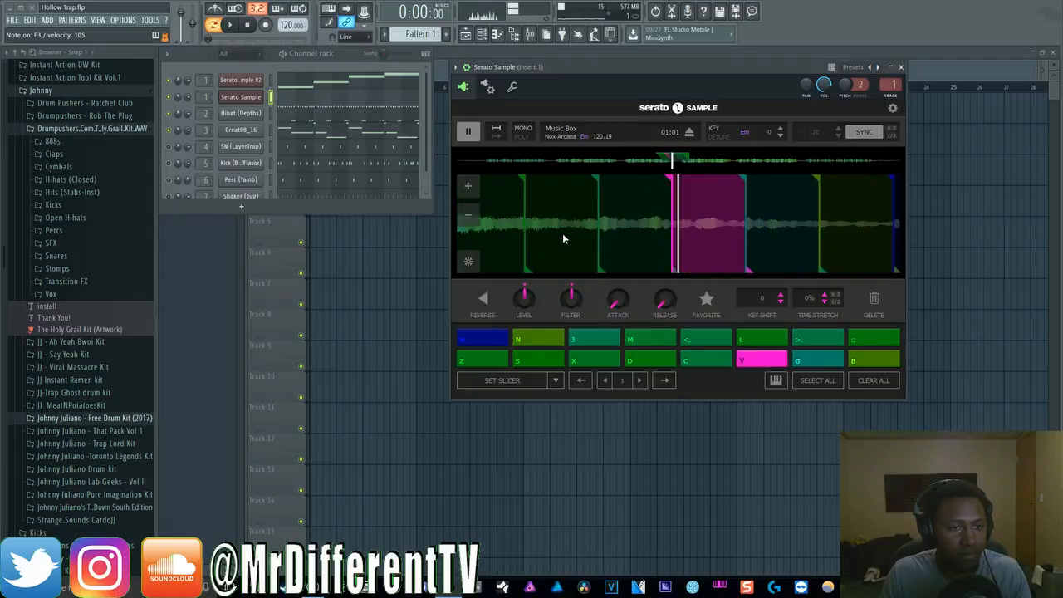
{"action": "key", "text": "c"}
{"action": "key", "text": "v"}
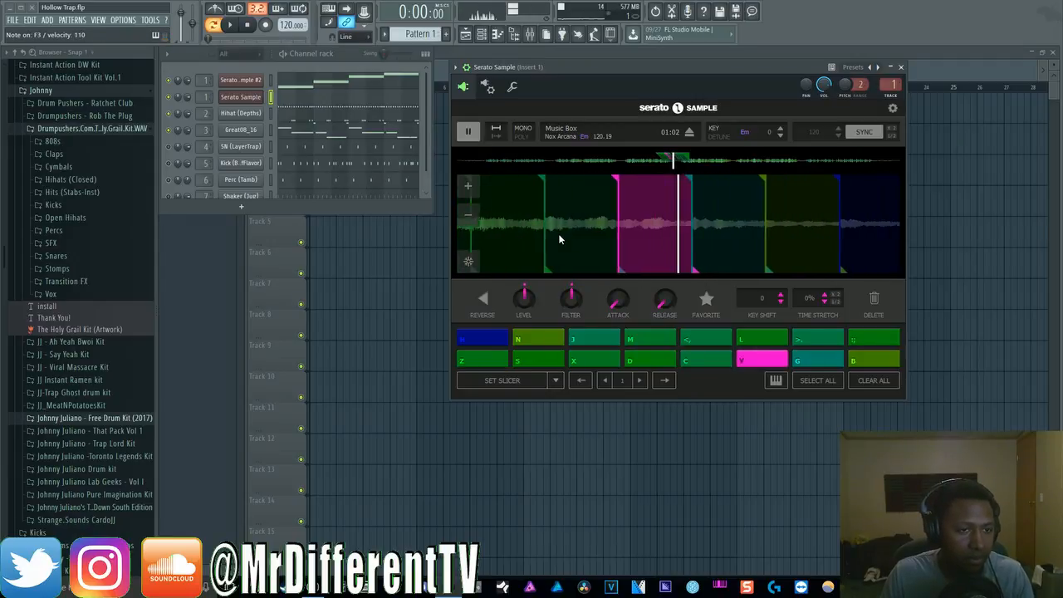
{"action": "key", "text": "g"}
{"action": "key", "text": "b"}
{"action": "key", "text": "h"}
{"action": "key", "text": "n"}
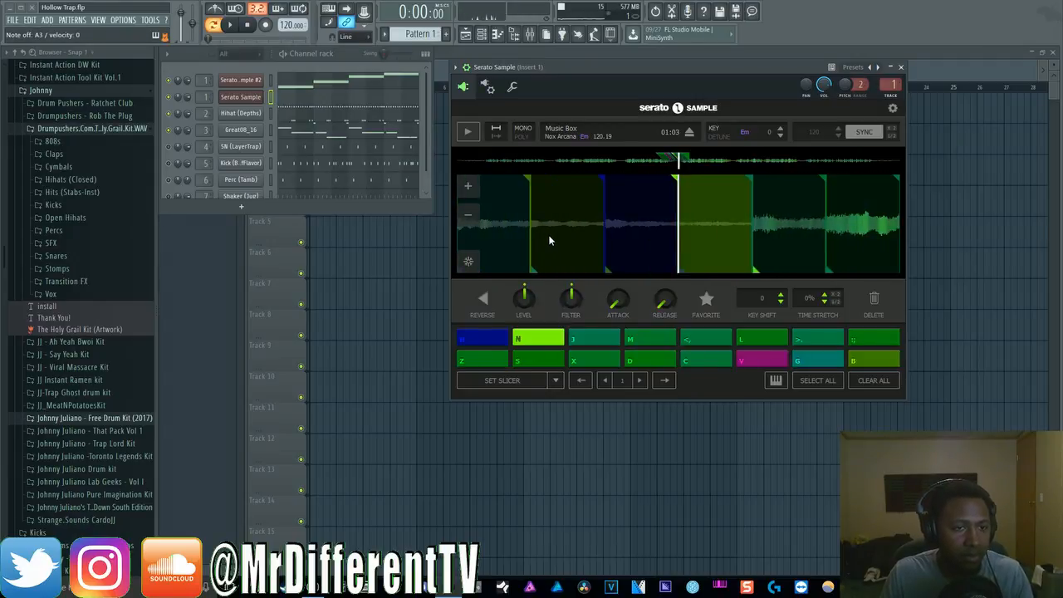
Clear all slices and move the playhead back to the first note at about 0:08
{"action": "left_click_drag", "start_coordinate": [540, 237], "coordinate": [986, 229]}
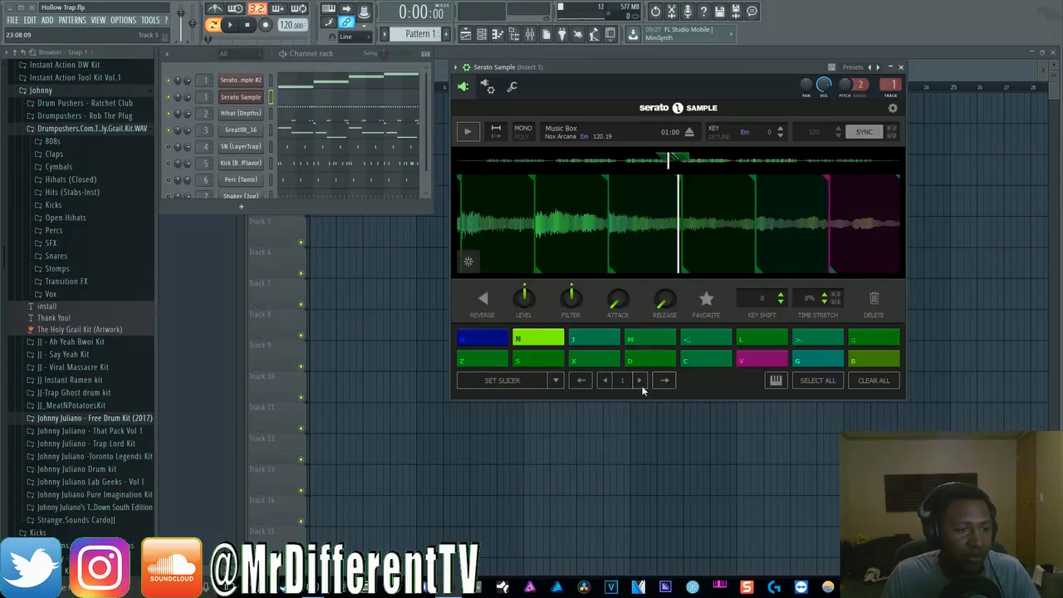
{"action": "left_click", "coordinate": [804, 380]}
{"action": "left_click", "coordinate": [870, 381]}
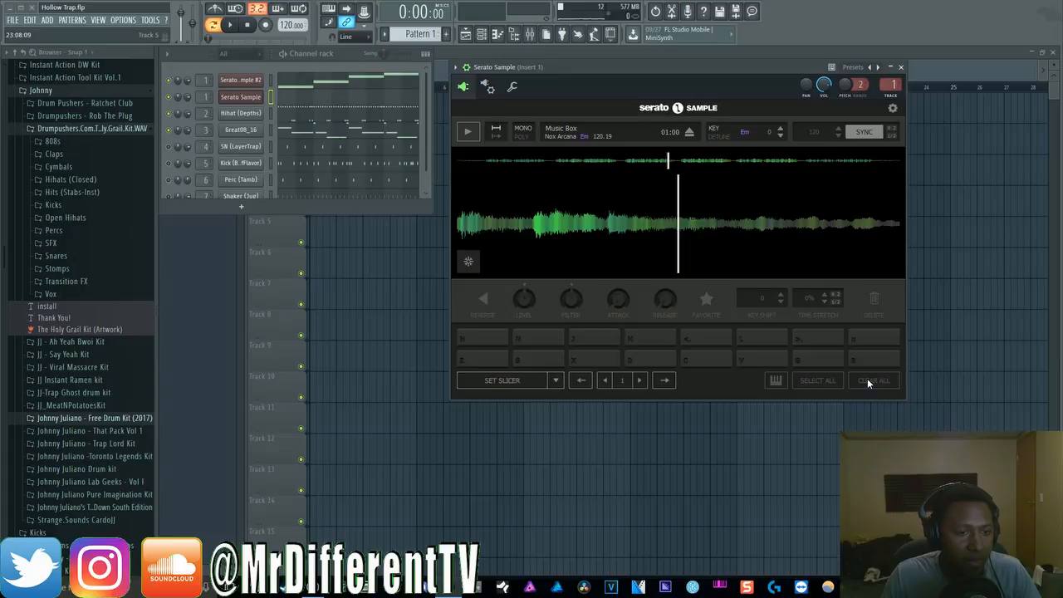
{"action": "left_click_drag", "start_coordinate": [641, 240], "coordinate": [860, 225]}
{"action": "left_click_drag", "start_coordinate": [611, 211], "coordinate": [954, 229]}
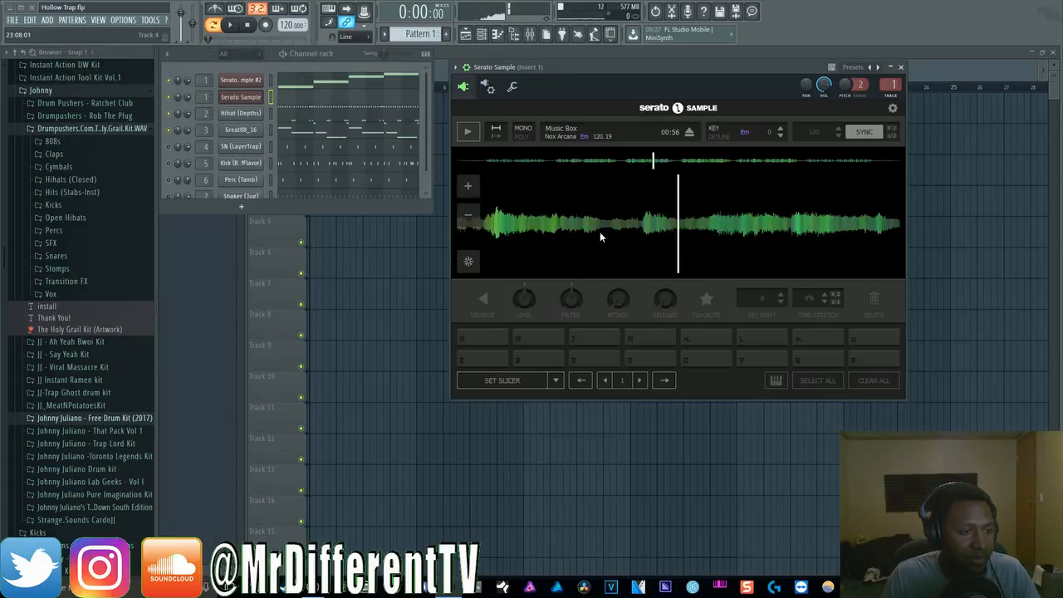
{"action": "scroll", "coordinate": [535, 201], "scroll_direction": "down", "scroll_amount": 5}
{"action": "left_click_drag", "start_coordinate": [500, 231], "coordinate": [935, 219]}
{"action": "scroll", "coordinate": [744, 241], "scroll_direction": "up", "scroll_amount": 5}
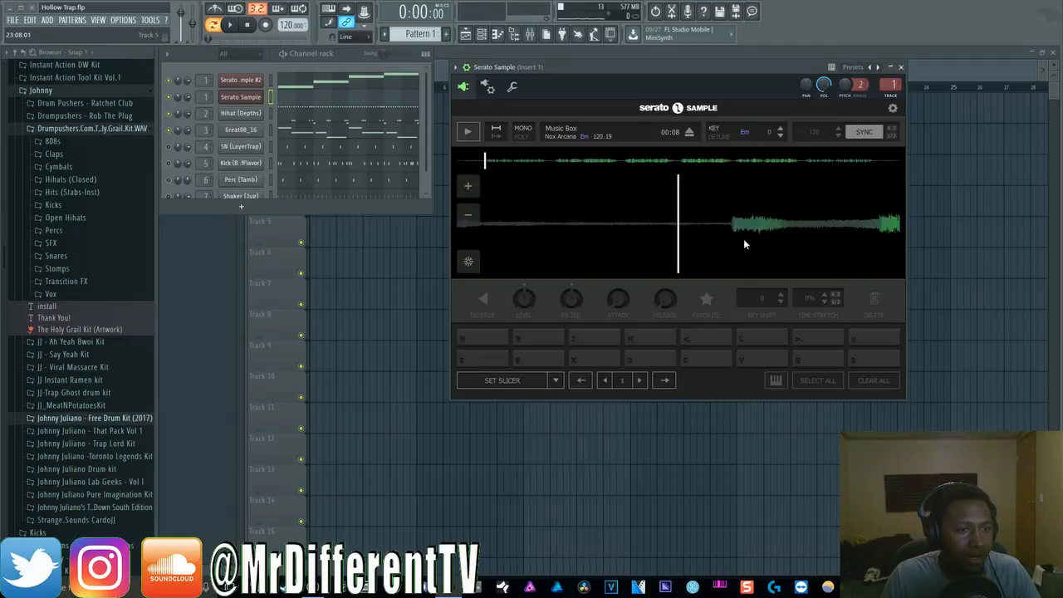
{"action": "left_click_drag", "start_coordinate": [784, 230], "coordinate": [733, 229]}
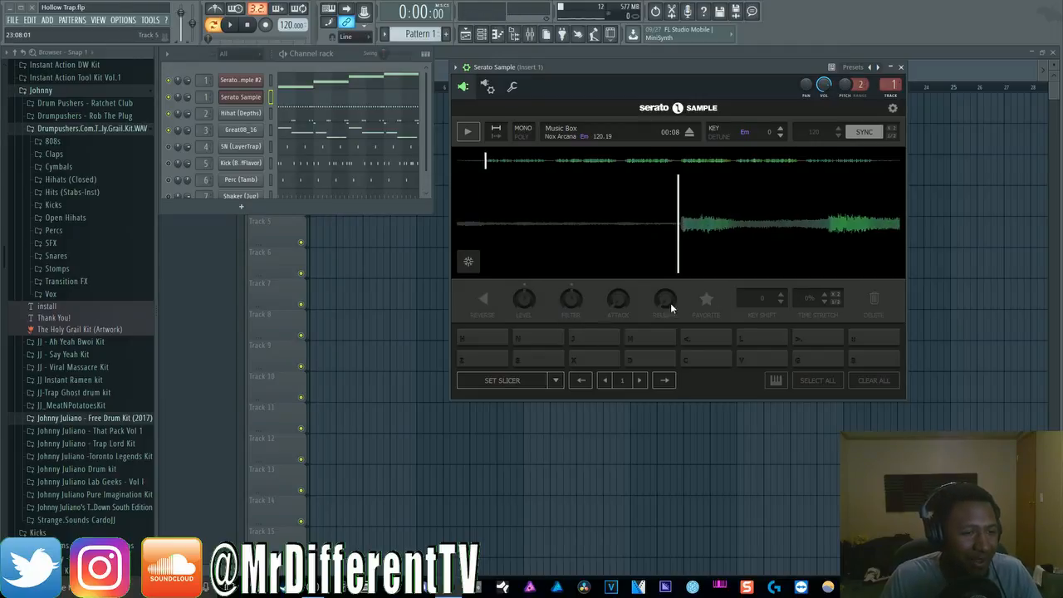
Regenerate the slices by adjusting the slicer length to 1/4 and then 1/2
{"action": "left_click", "coordinate": [638, 380]}
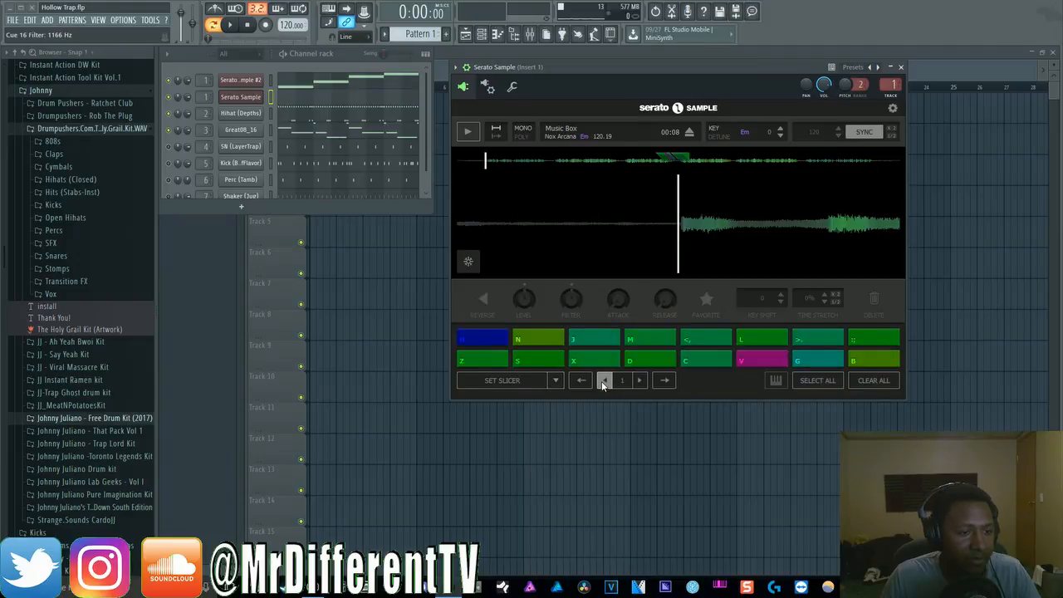
{"action": "left_click", "coordinate": [603, 380]}
{"action": "left_click", "coordinate": [639, 380]}
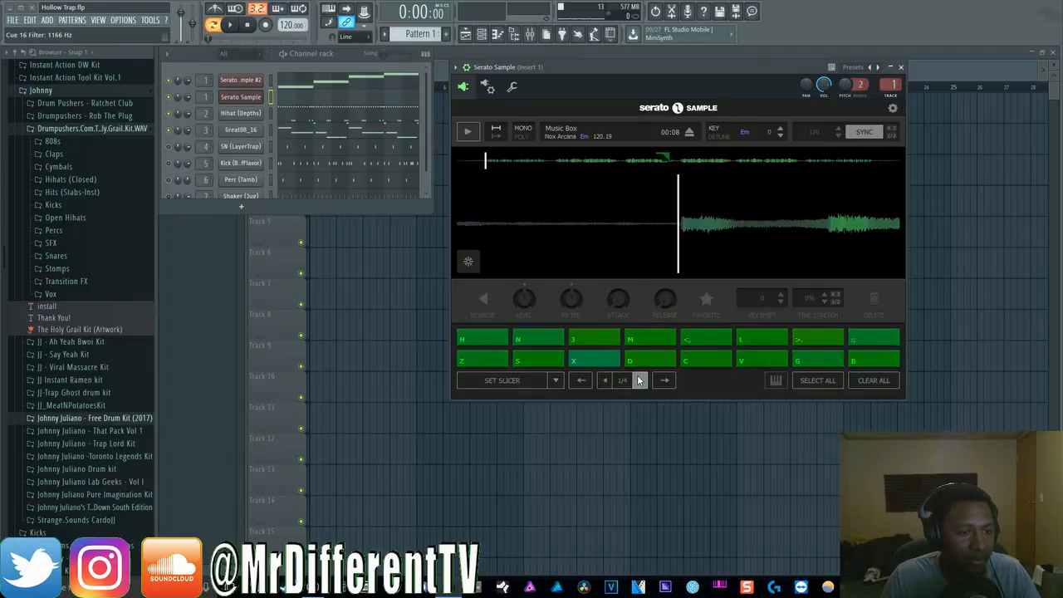
Shift the whole slice range earlier in the song until it surrounds the first note at about 0:08
{"action": "left_click", "coordinate": [586, 381]}
{"action": "left_click", "coordinate": [586, 385]}
{"action": "left_click", "coordinate": [586, 384]}
{"action": "left_click", "coordinate": [586, 384]}
{"action": "left_click", "coordinate": [586, 385]}
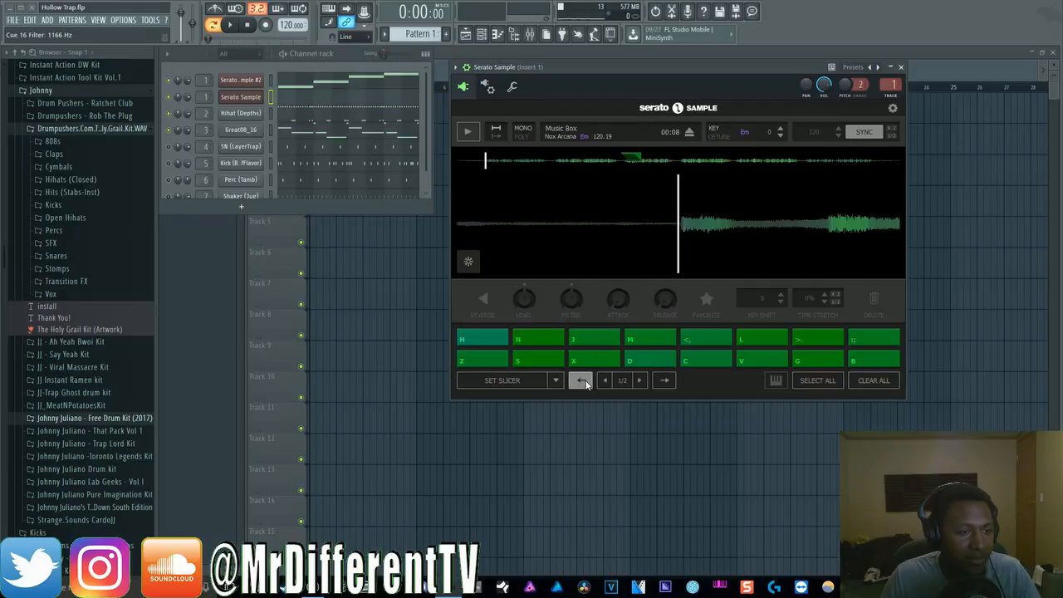
{"action": "left_click", "coordinate": [587, 384]}
{"action": "left_click", "coordinate": [586, 385]}
{"action": "left_click", "coordinate": [586, 384]}
{"action": "left_click", "coordinate": [581, 384]}
{"action": "left_click", "coordinate": [578, 385]}
{"action": "left_click", "coordinate": [576, 384]}
{"action": "left_click", "coordinate": [572, 381]}
{"action": "left_click", "coordinate": [572, 381]}
{"action": "left_click", "coordinate": [577, 380]}
{"action": "left_click", "coordinate": [577, 381]}
{"action": "left_click", "coordinate": [577, 381]}
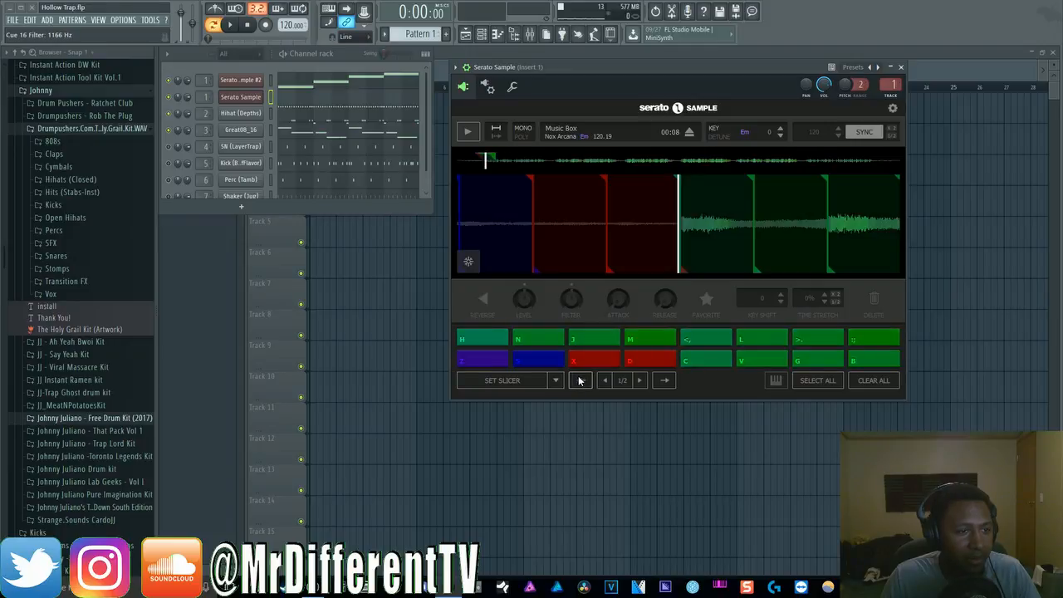
{"action": "left_click", "coordinate": [665, 380]}
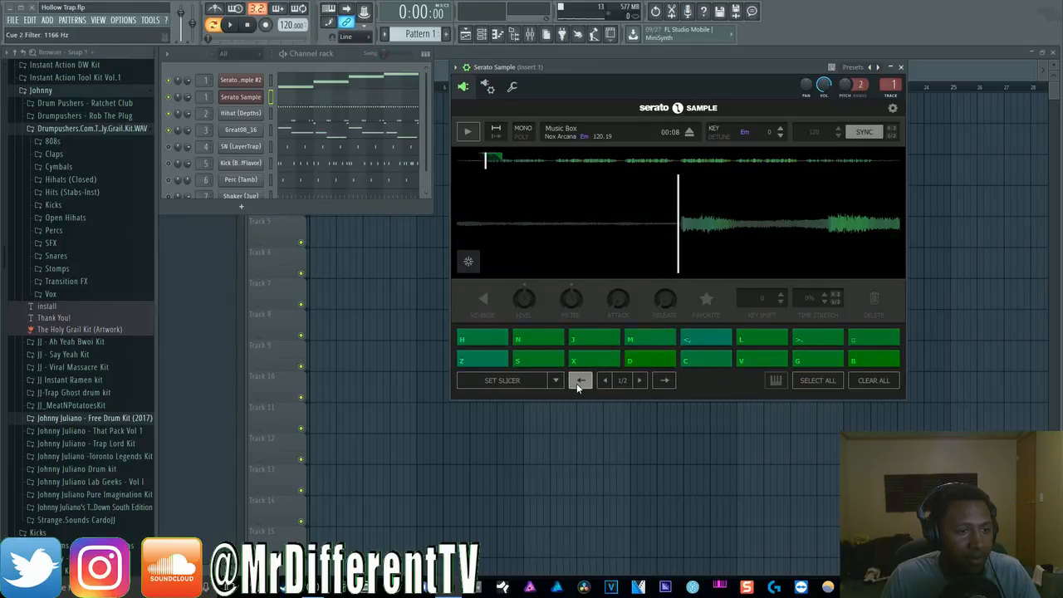
{"action": "left_click", "coordinate": [578, 381]}
Try a slicer length of 2, then shorten the slices to 1/4
{"action": "left_click", "coordinate": [641, 380]}
{"action": "left_click", "coordinate": [641, 380]}
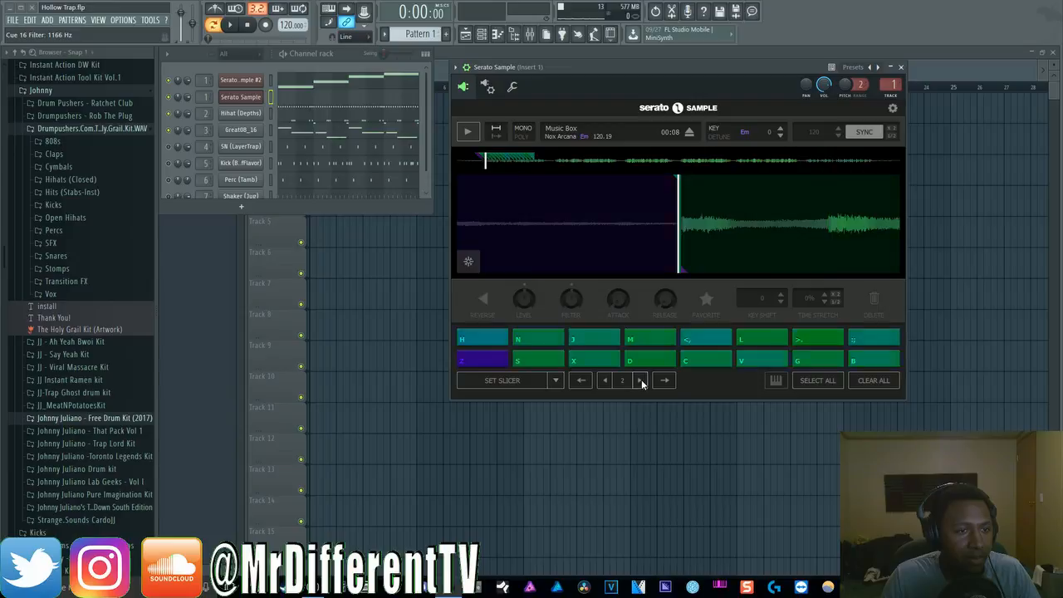
{"action": "left_click", "coordinate": [606, 381]}
{"action": "left_click", "coordinate": [605, 380]}
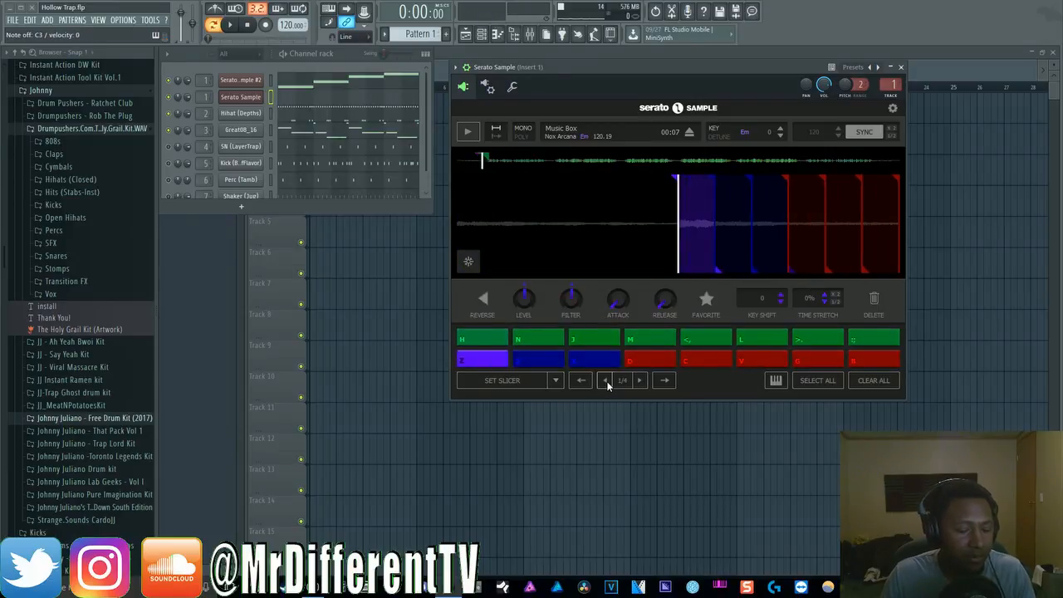
Audition the 1/4-length slices on pads such as comma, M, N, B and J
{"action": "key", "text": "comma"}
{"action": "key", "text": "m"}
{"action": "key", "text": "n"}
{"action": "key", "text": "b"}
{"action": "key", "text": "j"}
{"action": "key", "text": "m"}
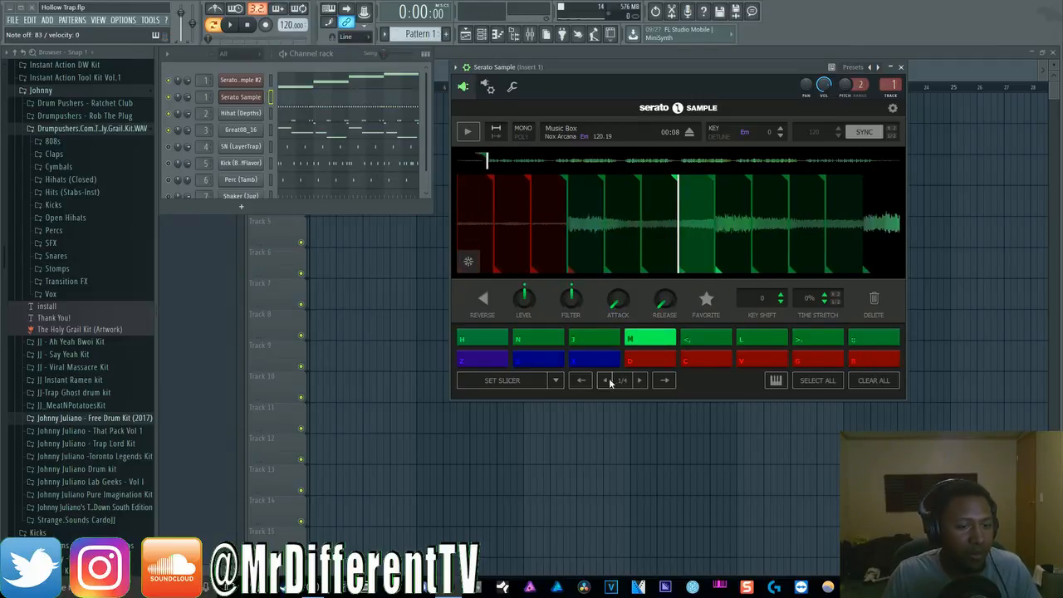
Clear all slices from the pads and switch the pad-filling mode back to Find Samples
{"action": "left_click", "coordinate": [873, 381]}
{"action": "left_click_drag", "start_coordinate": [640, 241], "coordinate": [751, 240]}
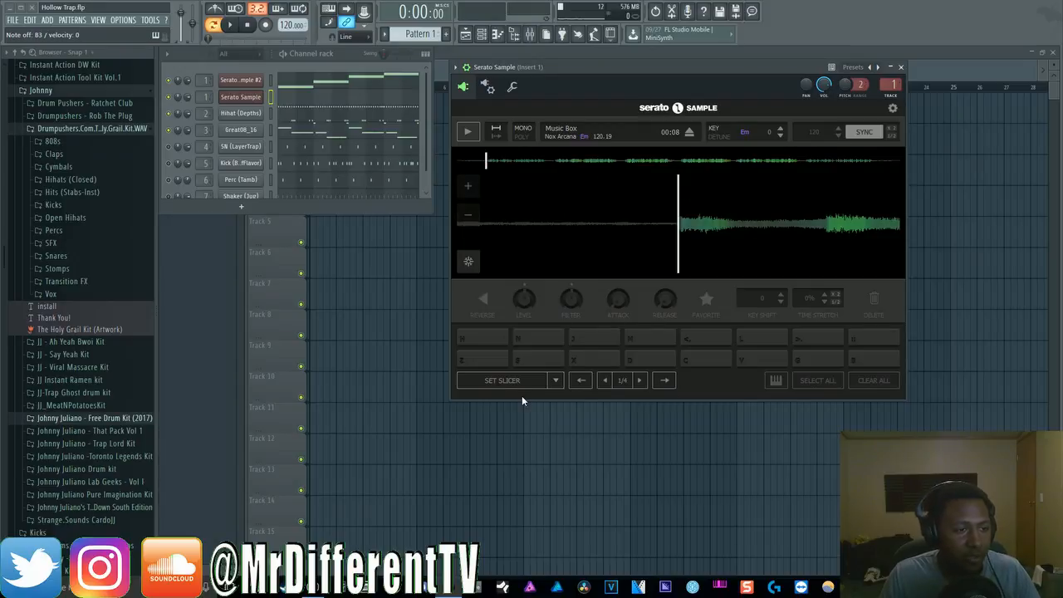
{"action": "left_click", "coordinate": [554, 385]}
{"action": "left_click", "coordinate": [535, 361]}
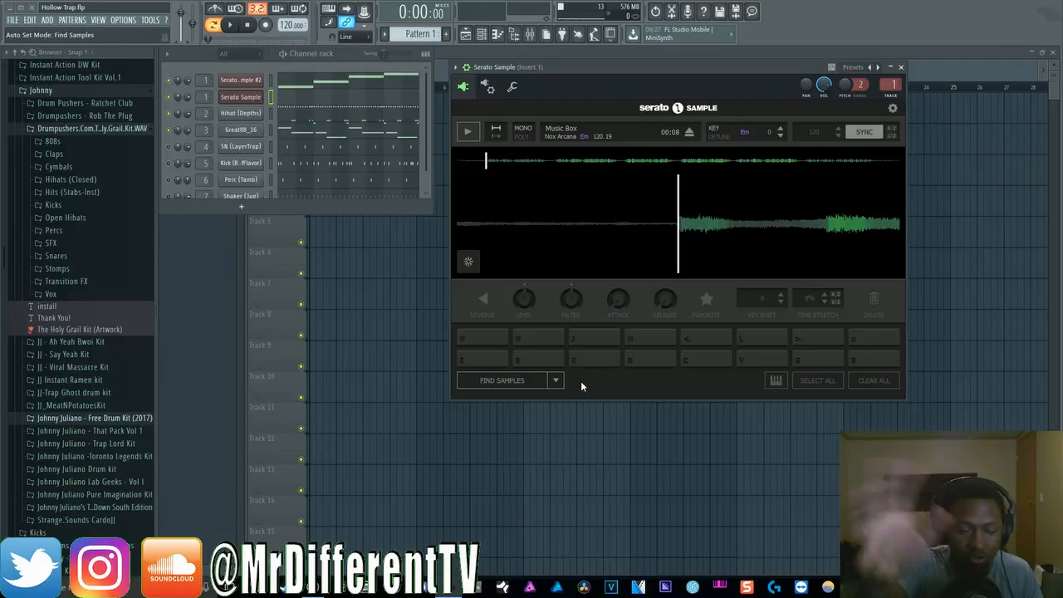
Set a cue on pad Z at the first note and play the song on to about 0:12
{"action": "key", "text": "z"}
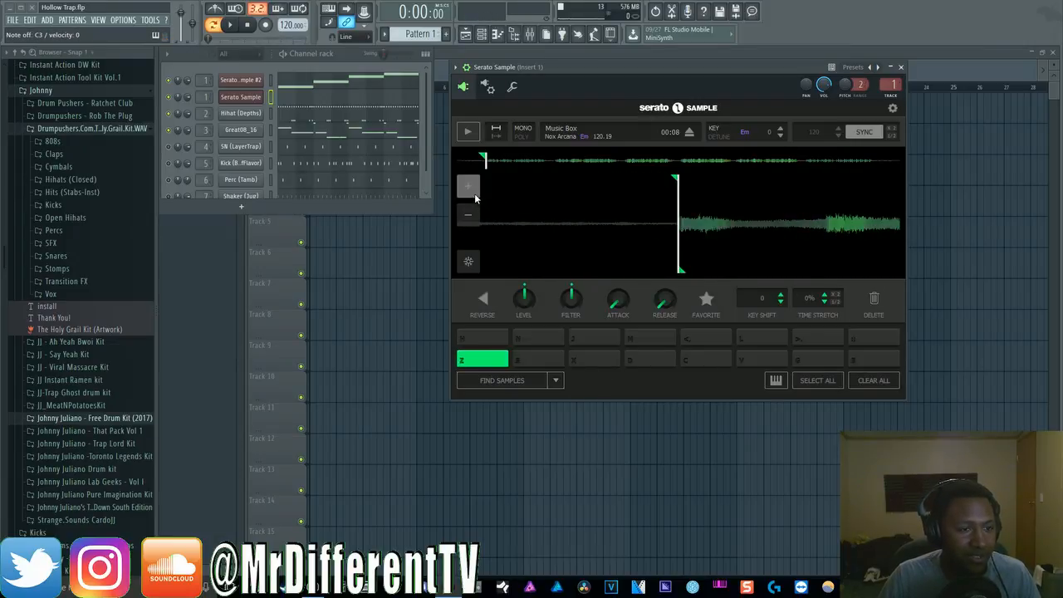
{"action": "scroll", "coordinate": [652, 242], "scroll_direction": "up", "scroll_amount": 2}
{"action": "left_click", "coordinate": [467, 132]}
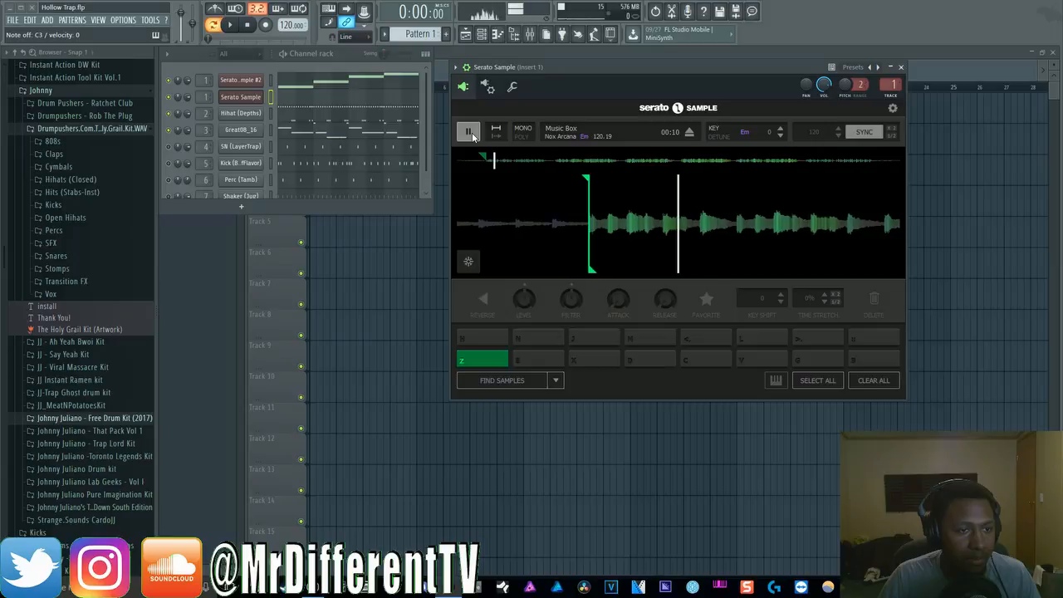
{"action": "left_click", "coordinate": [472, 132]}
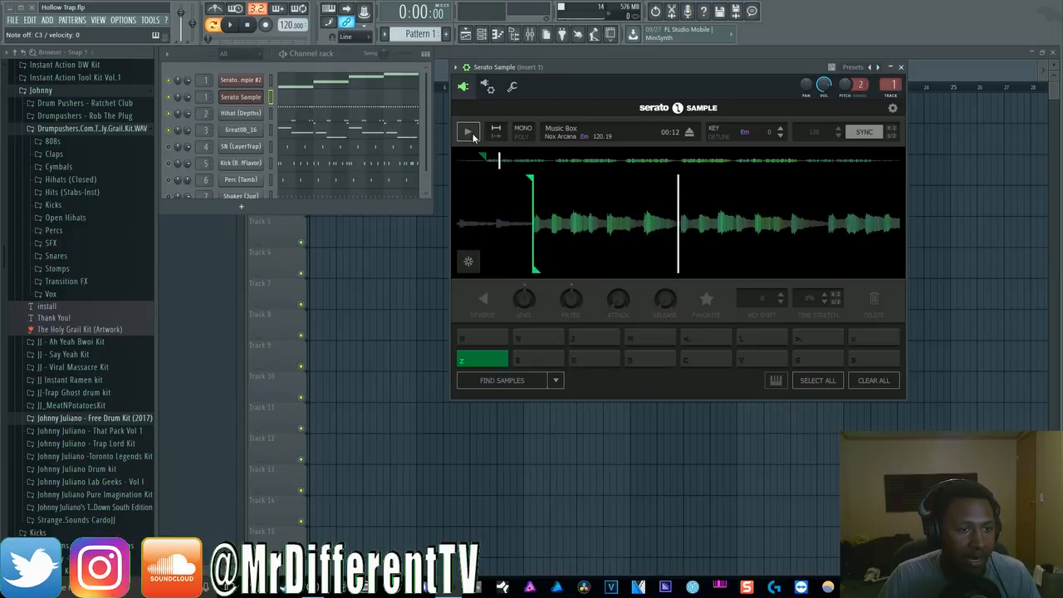
Set a cue on pad X at about 0:12, nudge its start to the following note, and audition it against pad Z
{"action": "scroll", "coordinate": [696, 240], "scroll_direction": "up", "scroll_amount": 2}
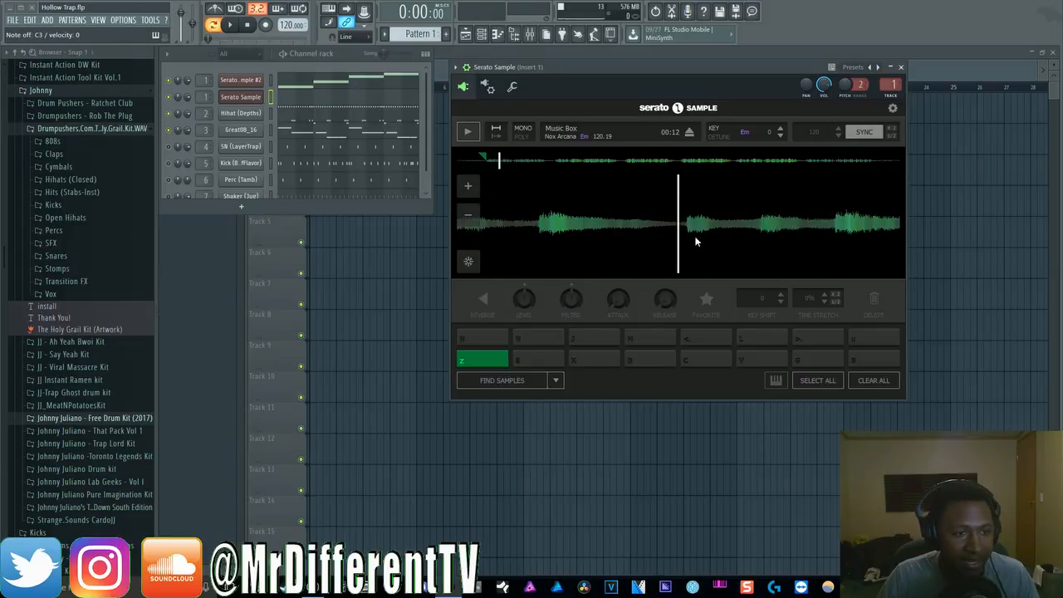
{"action": "key", "text": "x"}
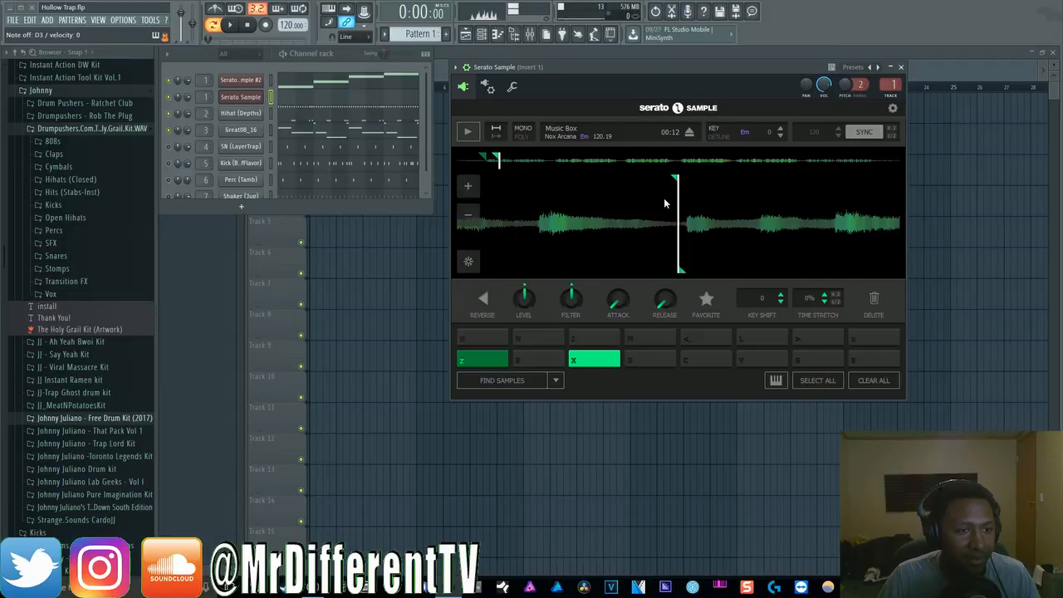
{"action": "left_click_drag", "start_coordinate": [677, 183], "coordinate": [687, 181]}
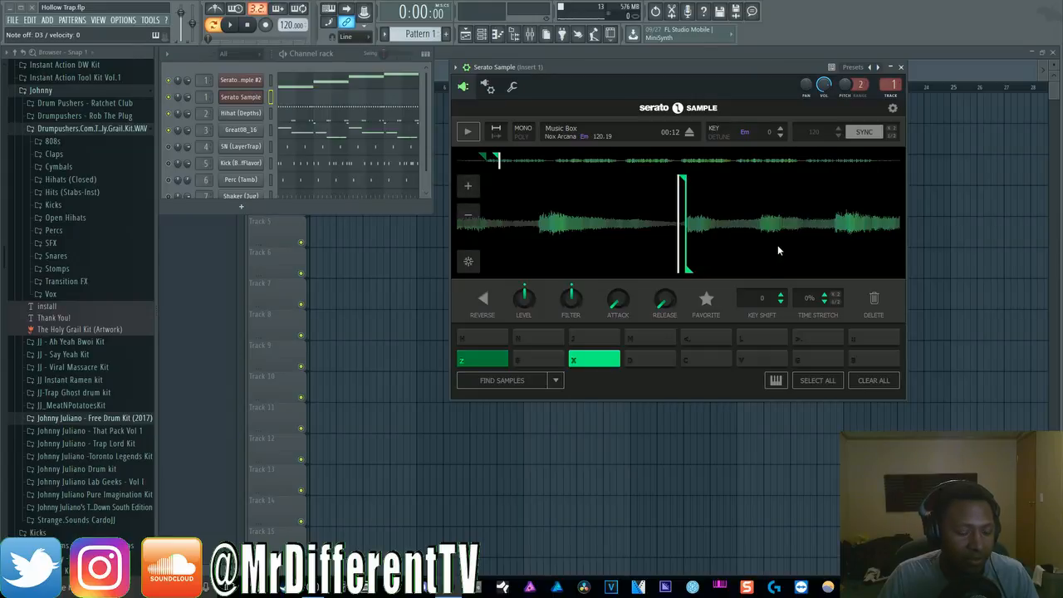
{"action": "key", "text": "z"}
{"action": "key", "text": "x"}
{"action": "key", "text": "z"}
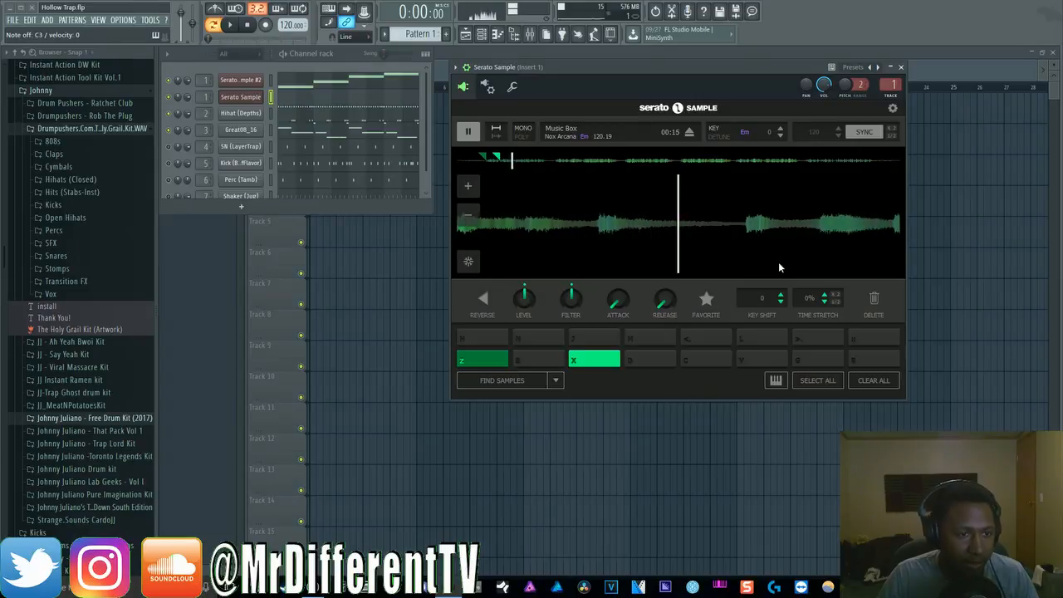
Set a cue on pad C at about 0:16 and play the song on from it to about 0:20
{"action": "key", "text": "c"}
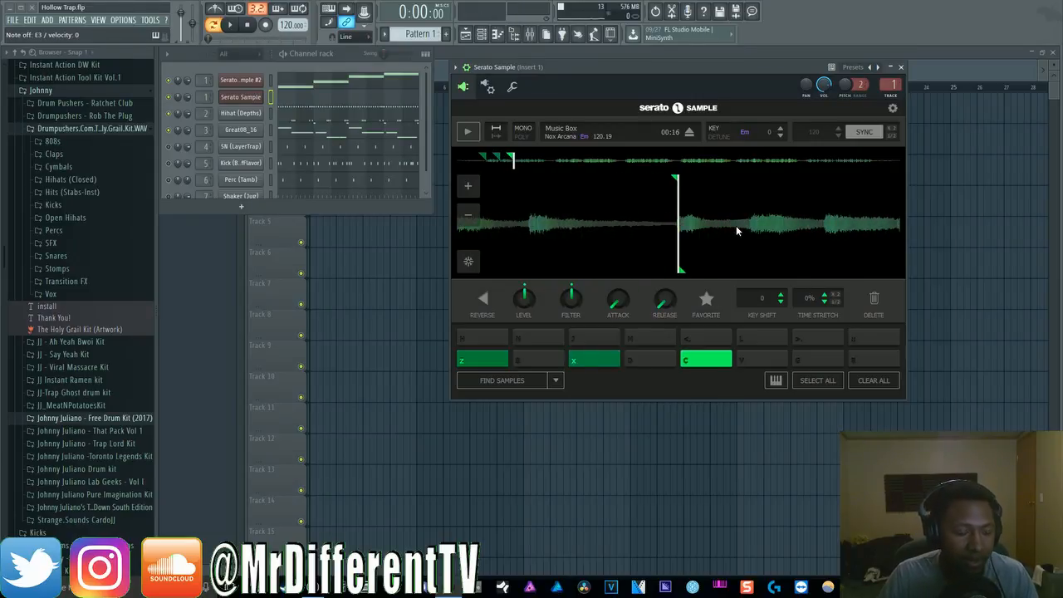
{"action": "key", "text": "c"}
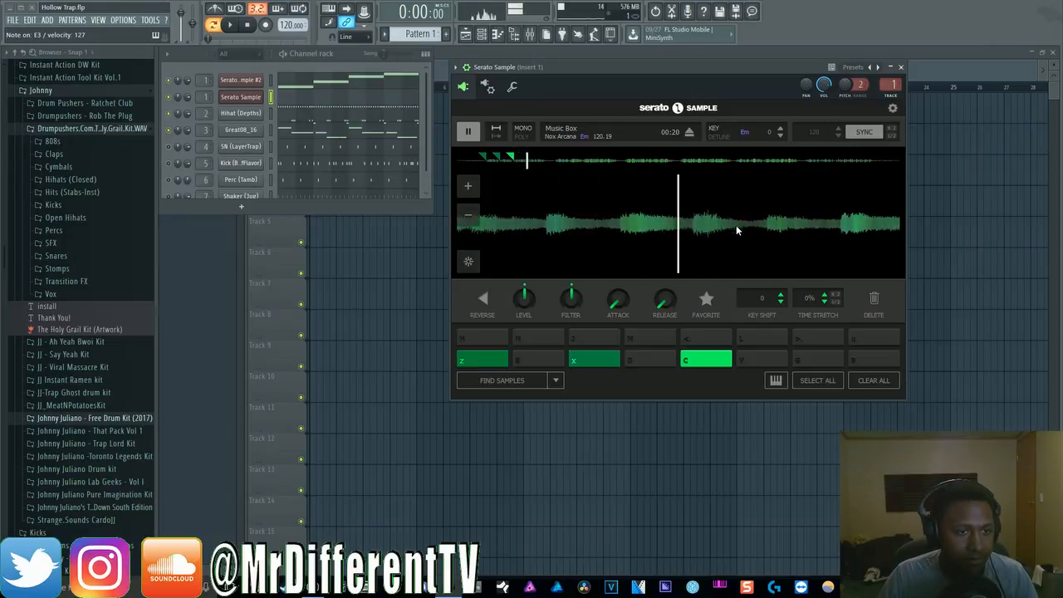
{"action": "key", "text": "v"}
{"action": "key", "text": "v"}
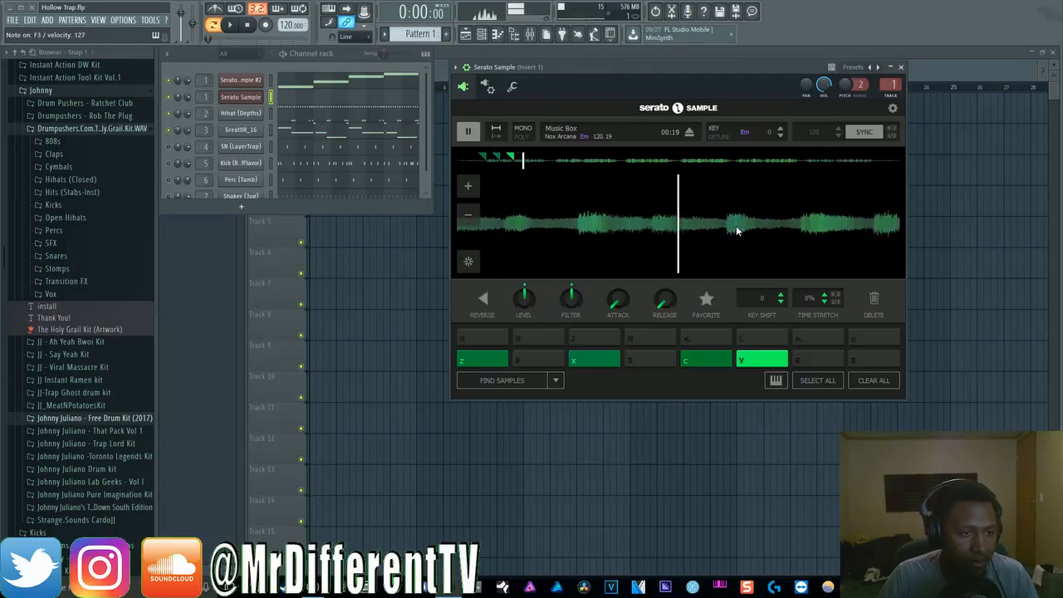
{"action": "key", "text": "c"}
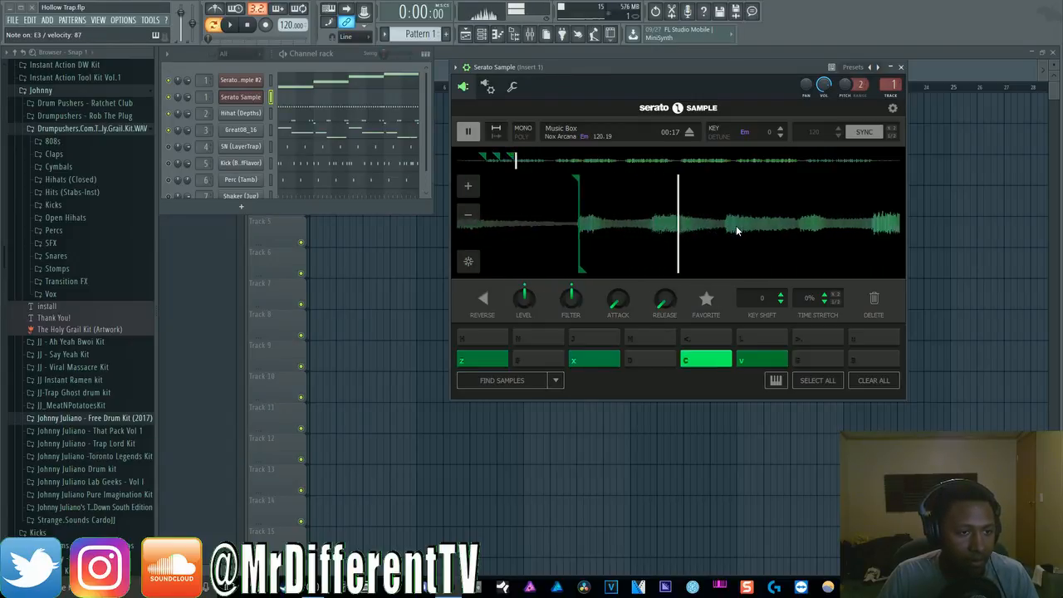
{"action": "key", "text": "v"}
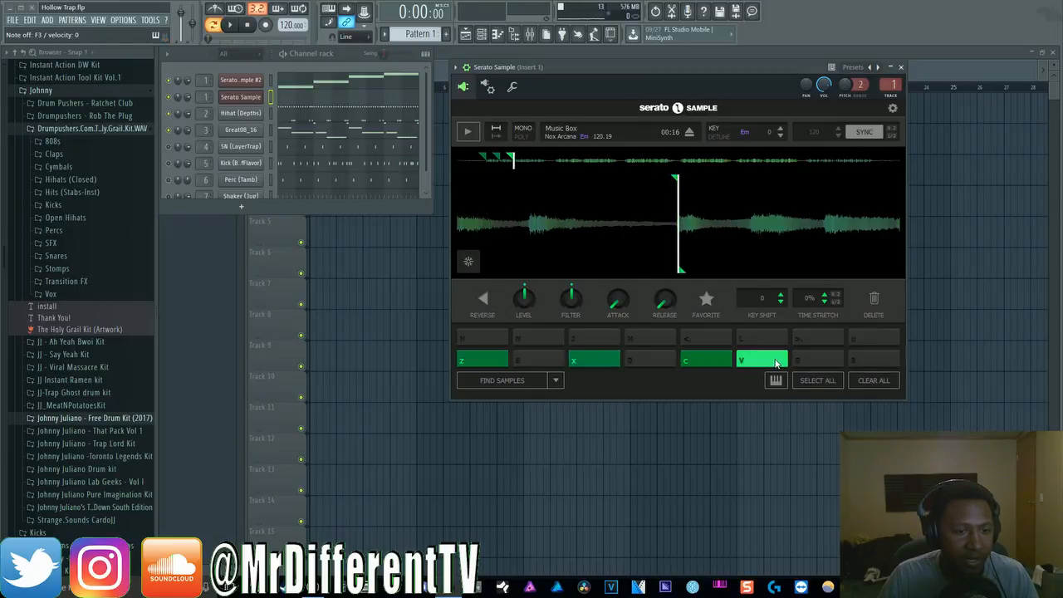
{"action": "left_click", "coordinate": [874, 304]}
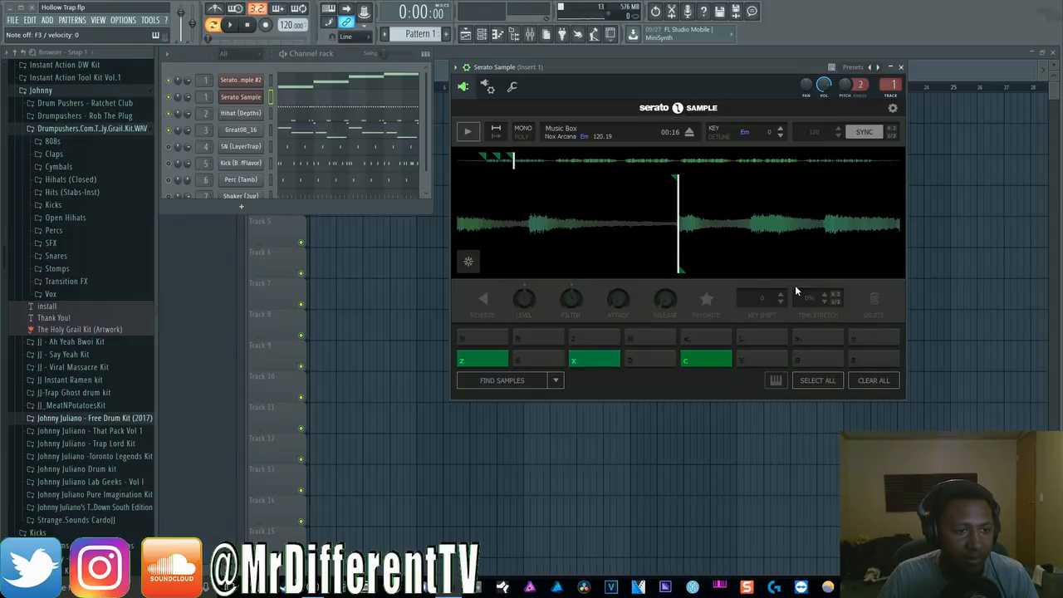
Set a cue on pad V at about 0:20, check its start against the note, and play the chopped pads in order
{"action": "key", "text": "c"}
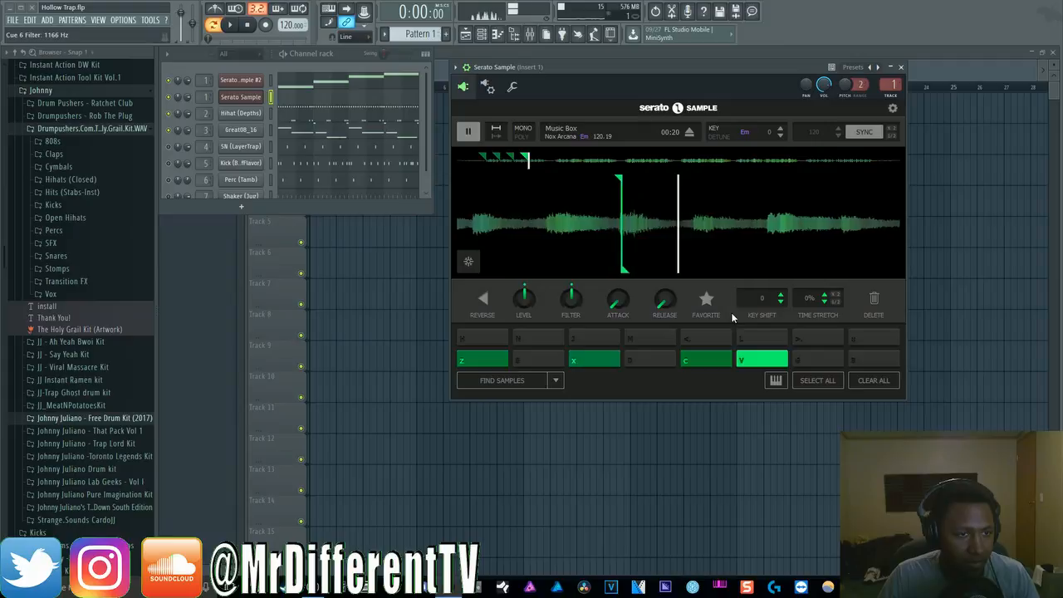
{"action": "key", "text": "v"}
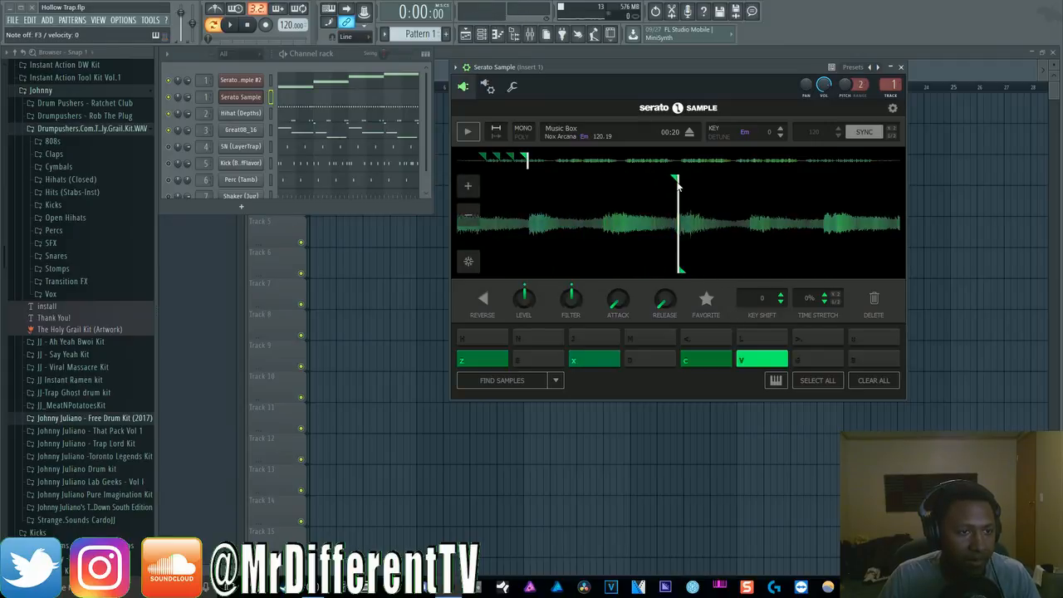
{"action": "left_click", "coordinate": [465, 186]}
{"action": "left_click", "coordinate": [465, 186]}
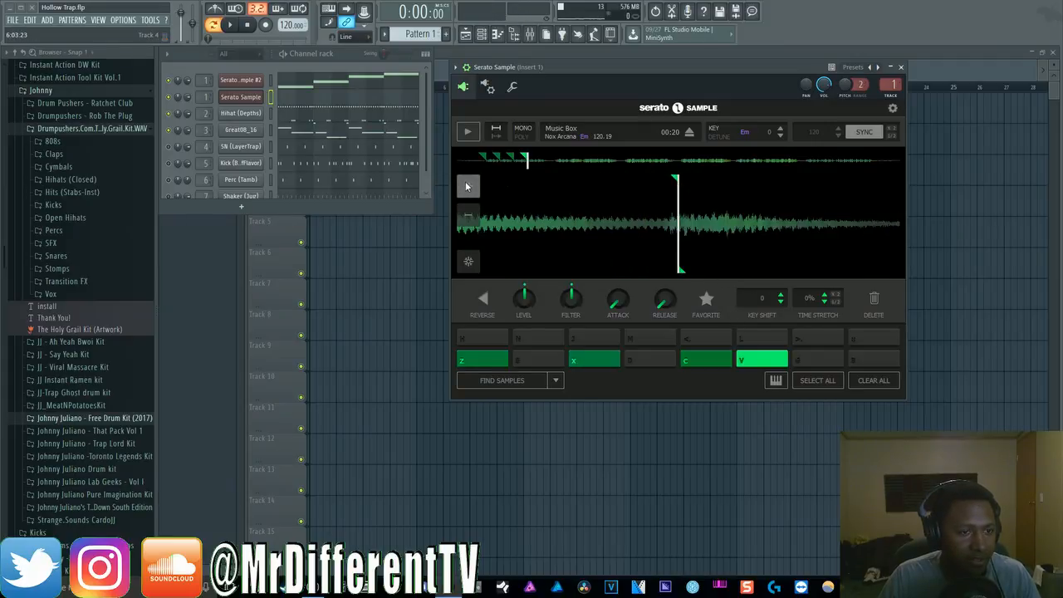
{"action": "left_click", "coordinate": [669, 179]}
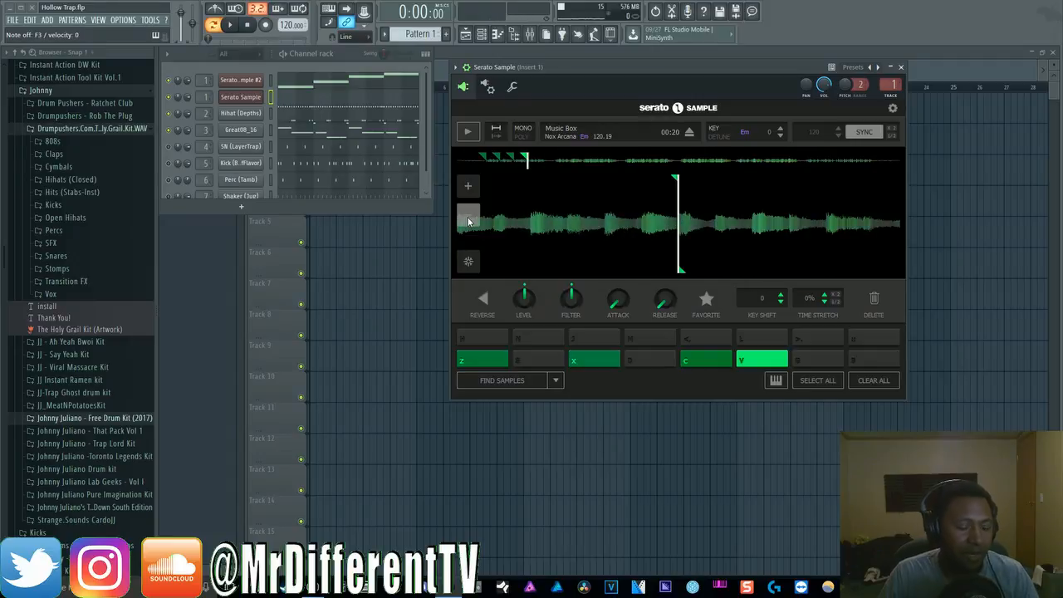
{"action": "key", "text": "z"}
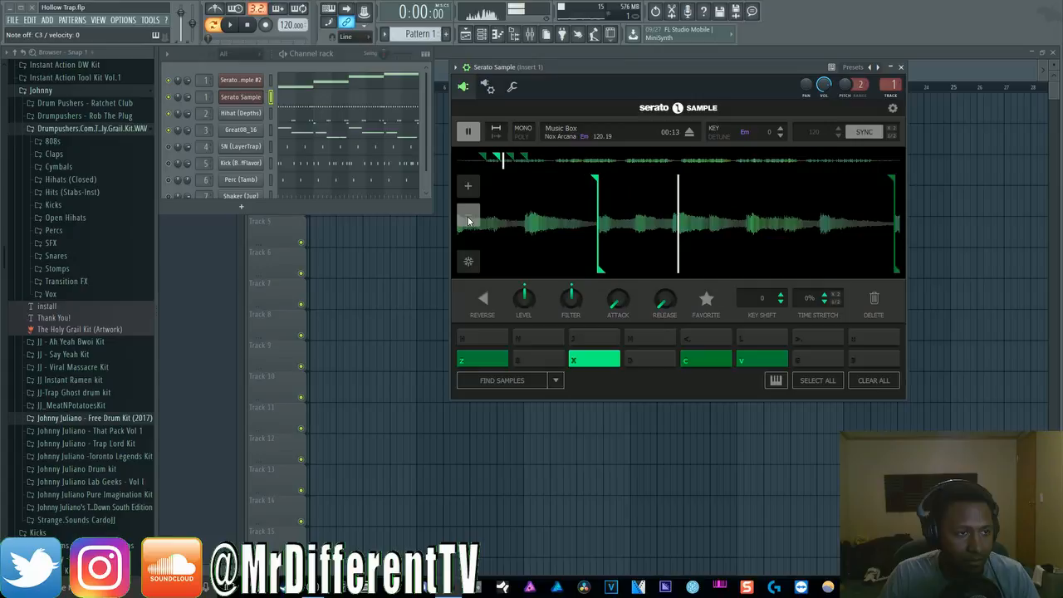
{"action": "key", "text": "c"}
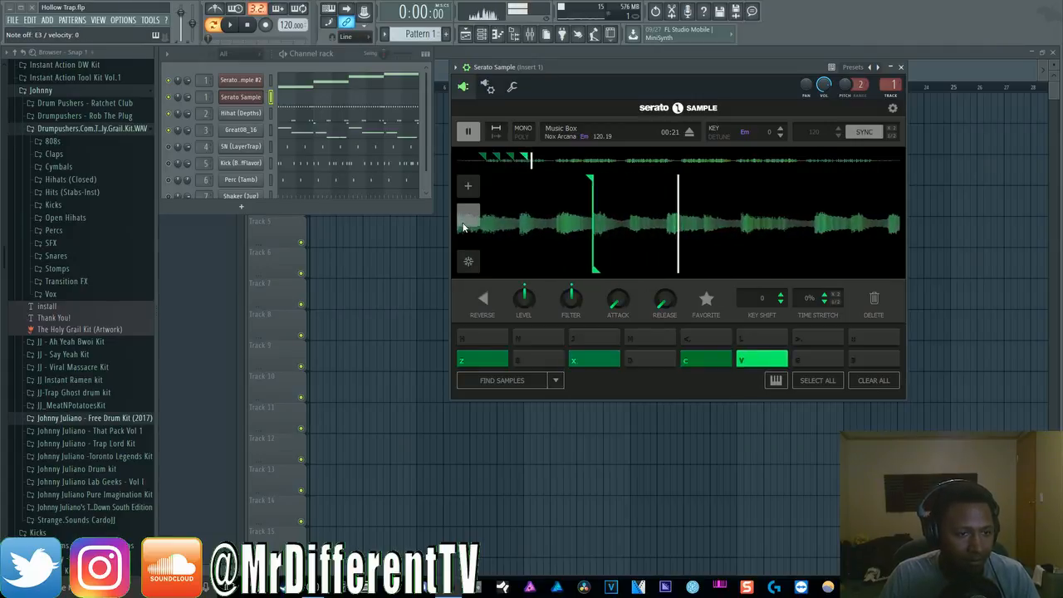
Try Reverse on pad Z, audition it together with pad X, and switch Reverse off again
{"action": "key", "text": "z"}
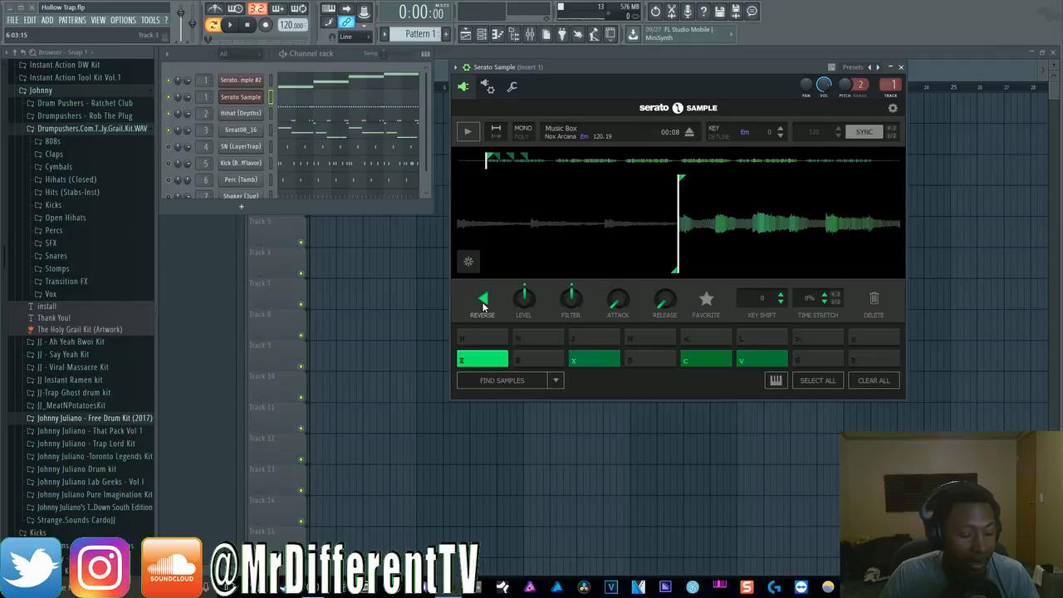
{"action": "key", "text": "z"}
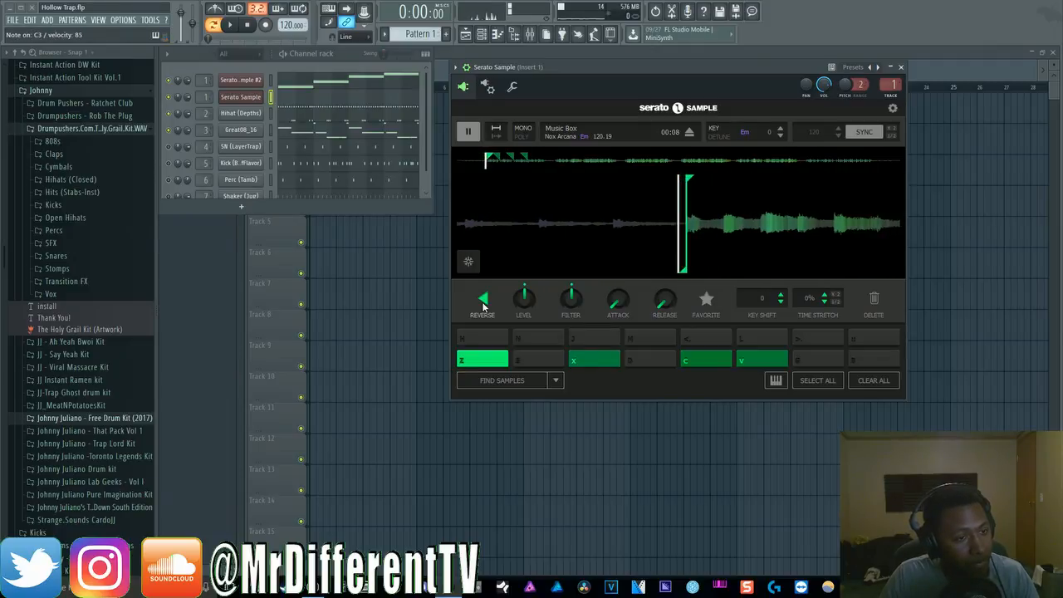
{"action": "key", "text": "z"}
{"action": "key", "text": "x"}
{"action": "key", "text": "z"}
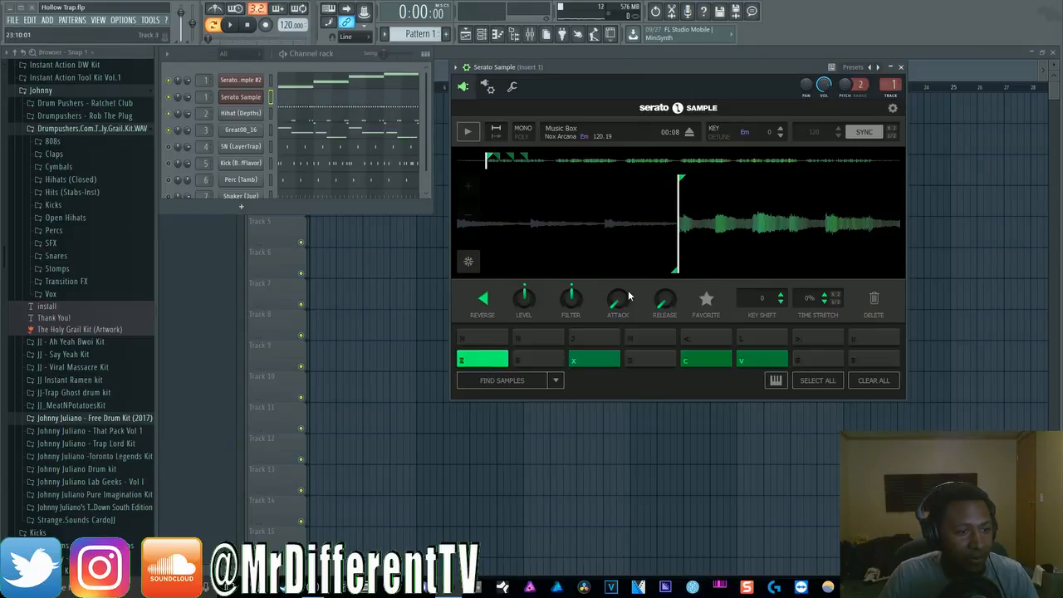
{"action": "key", "text": "z"}
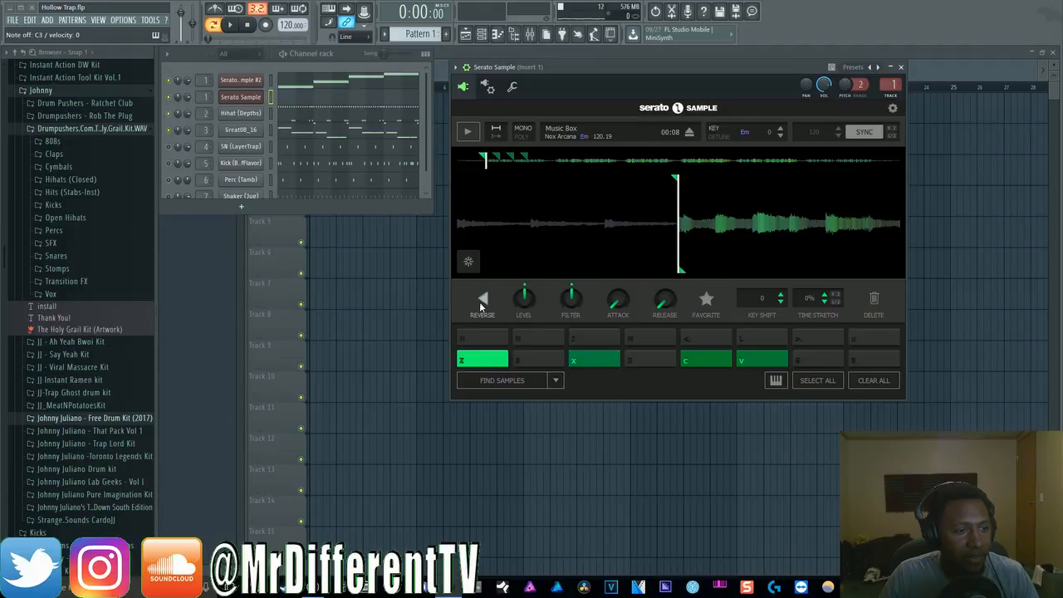
{"action": "key", "text": "x"}
{"action": "key", "text": "z"}
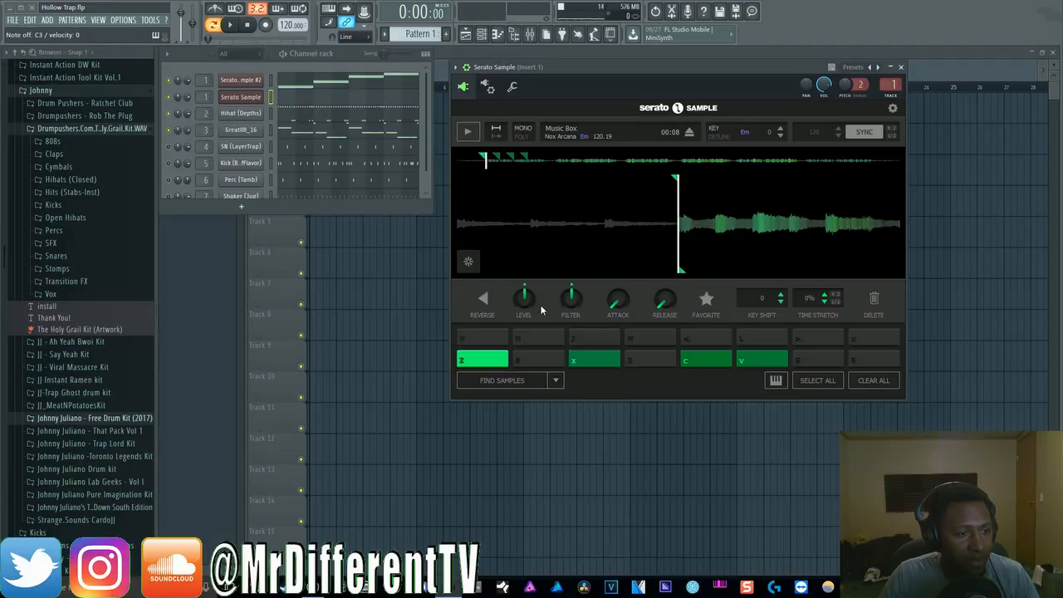
Try a lower level on pad Z while auditioning it, and restore the original level
{"action": "key", "text": "z"}
{"action": "left_click_drag", "start_coordinate": [524, 308], "coordinate": [524, 347]}
{"action": "key", "text": "z"}
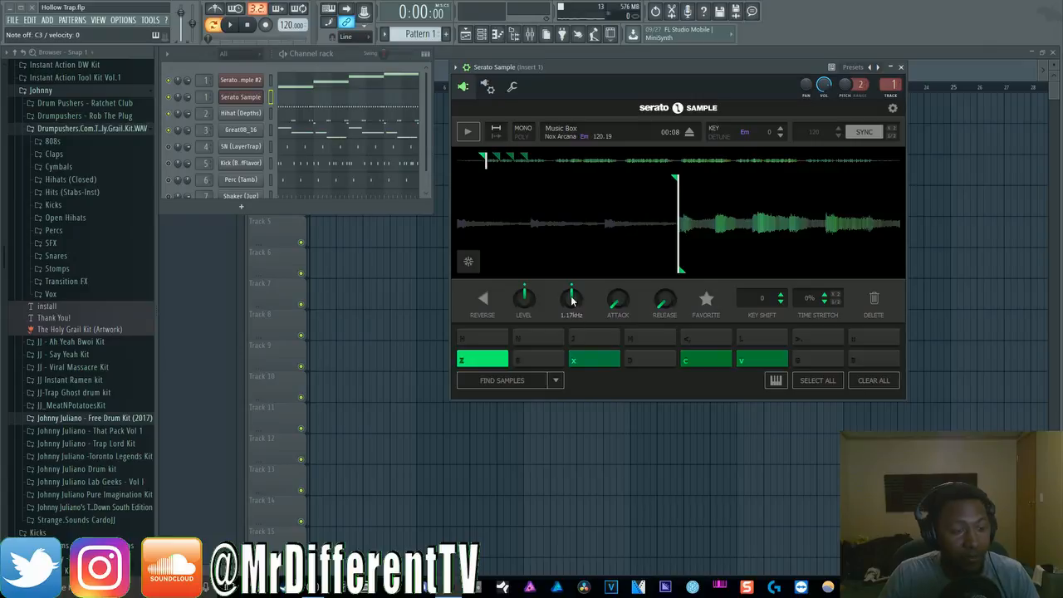
Try the filter on pad Z while auditioning it, and reset the filter to its centre position
{"action": "key", "text": "z"}
{"action": "left_click_drag", "start_coordinate": [572, 300], "coordinate": [572, 339]}
{"action": "key", "text": "z"}
{"action": "key", "text": "z"}
{"action": "key", "text": "z"}
{"action": "key", "text": "x"}
{"action": "key", "text": "z"}
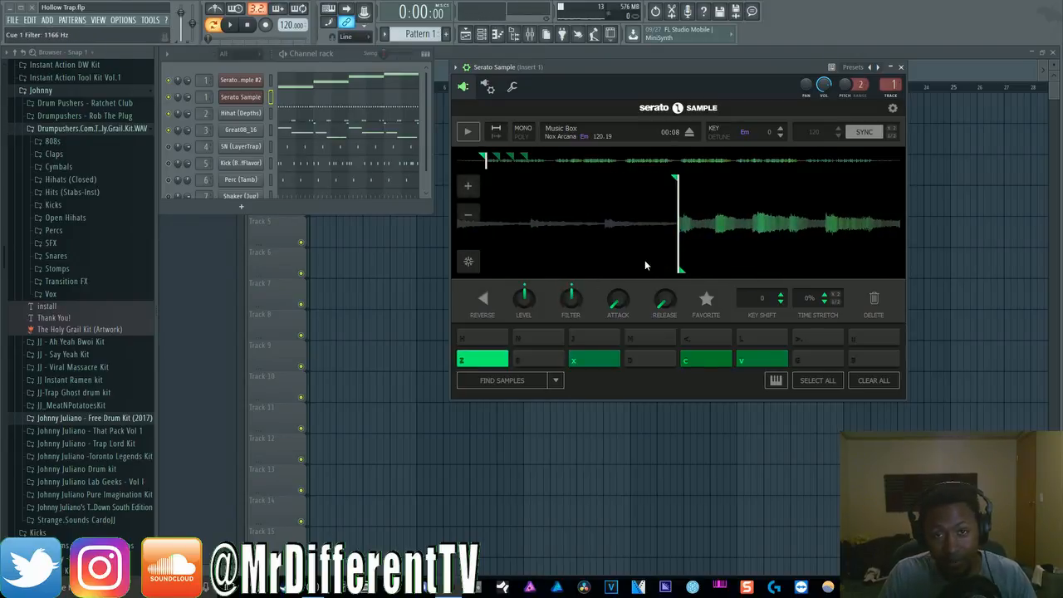
{"action": "mouse_move", "coordinate": [571, 292]}
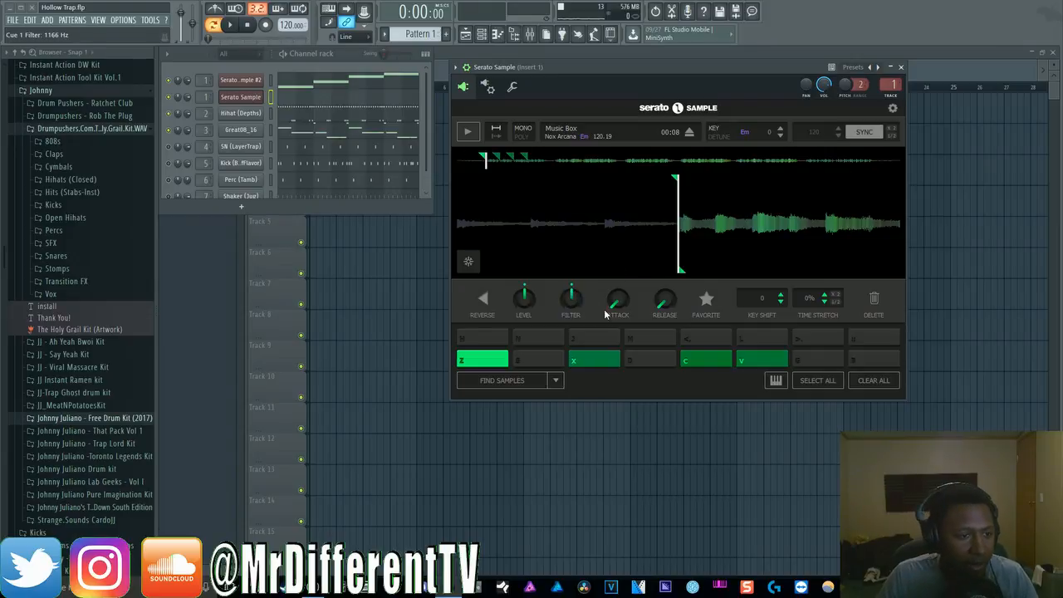
Try longer attack times up to 10.0 s on pad Z, and reset the attack to 0.00 ms
{"action": "left_click_drag", "start_coordinate": [617, 297], "coordinate": [618, 289]}
{"action": "key", "text": "z"}
{"action": "key", "text": "z"}
{"action": "key", "text": "z"}
{"action": "left_click_drag", "start_coordinate": [617, 298], "coordinate": [618, 298]}
{"action": "key", "text": "z"}
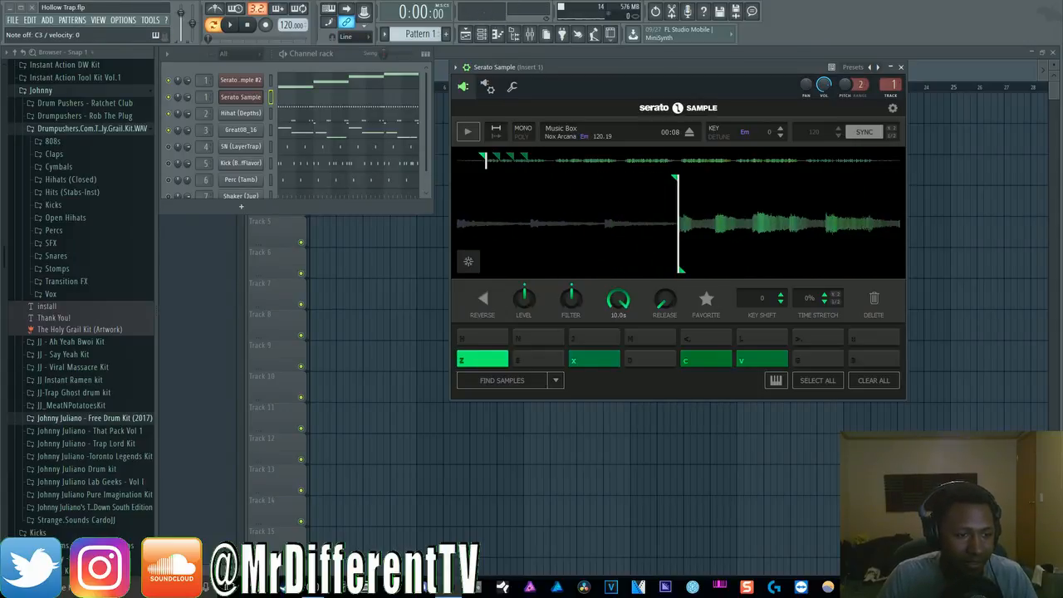
{"action": "key", "text": "z"}
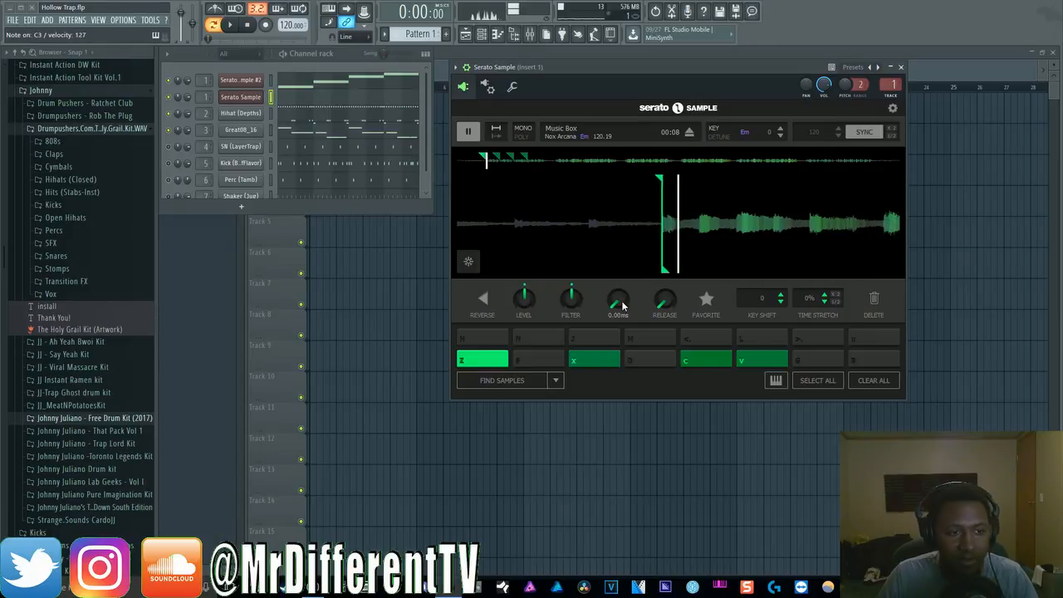
{"action": "key", "text": "z"}
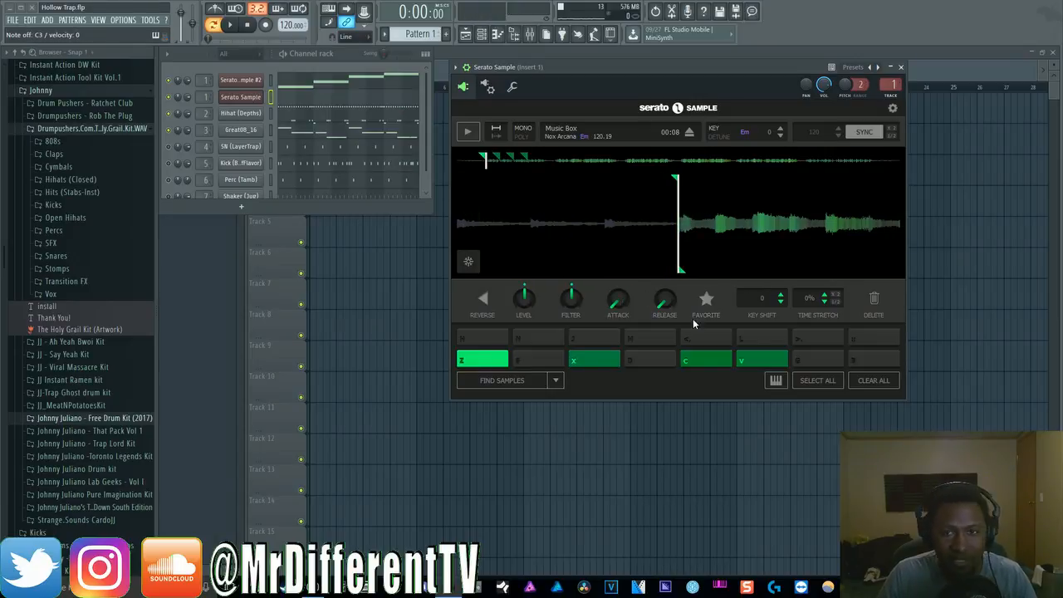
Try a longer release on pad Z with repeated hits, and set the release back to off
{"action": "left_click_drag", "start_coordinate": [665, 300], "coordinate": [665, 278]}
{"action": "key", "text": "z"}
{"action": "key", "text": "z"}
{"action": "key", "text": "z"}
{"action": "key", "text": "z"}
{"action": "left_click_drag", "start_coordinate": [665, 299], "coordinate": [665, 326]}
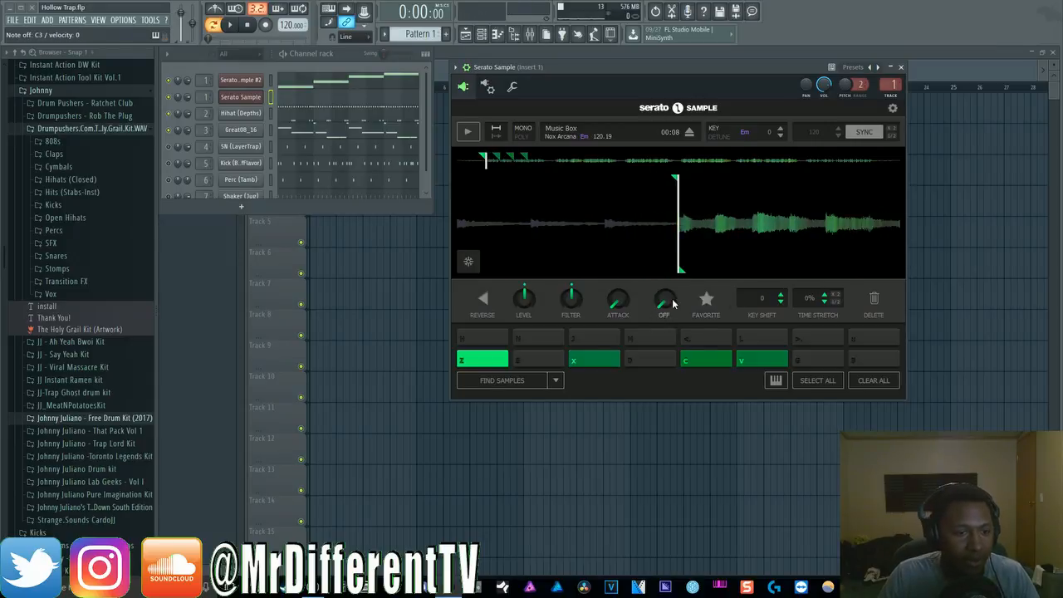
Try a key shift of -3 on pad Z while it plays, and return the key shift to 0
{"action": "key", "text": "z"}
{"action": "left_click", "coordinate": [781, 303]}
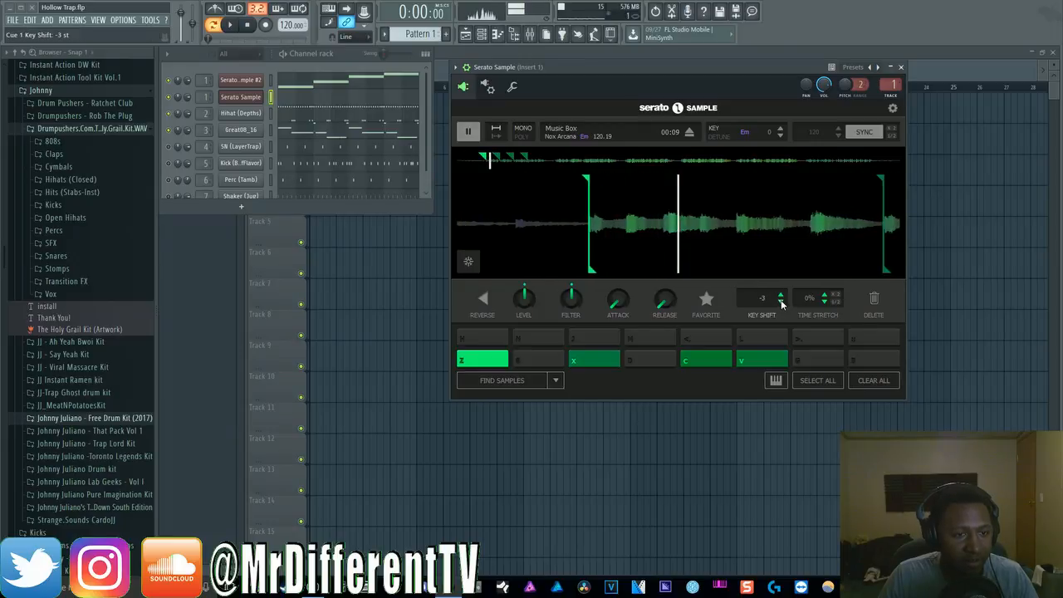
{"action": "left_click", "coordinate": [781, 302]}
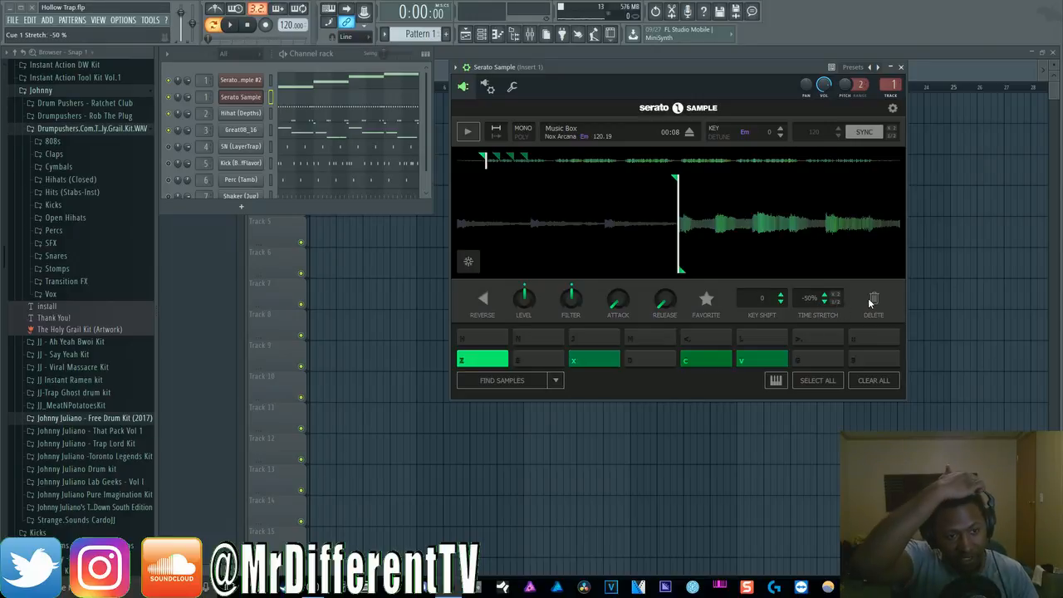
Try time stretches of -50%, +99% and +100% on pad Z, reset to 0%, and briefly show the keyboard mode
{"action": "key", "text": "z"}
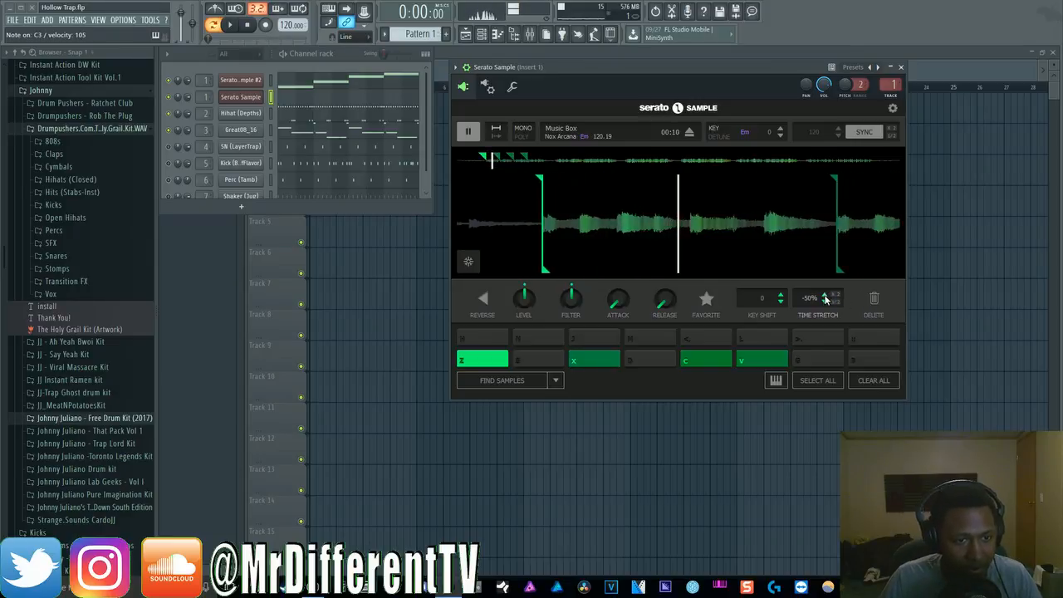
{"action": "key", "text": "z"}
{"action": "key", "text": "z"}
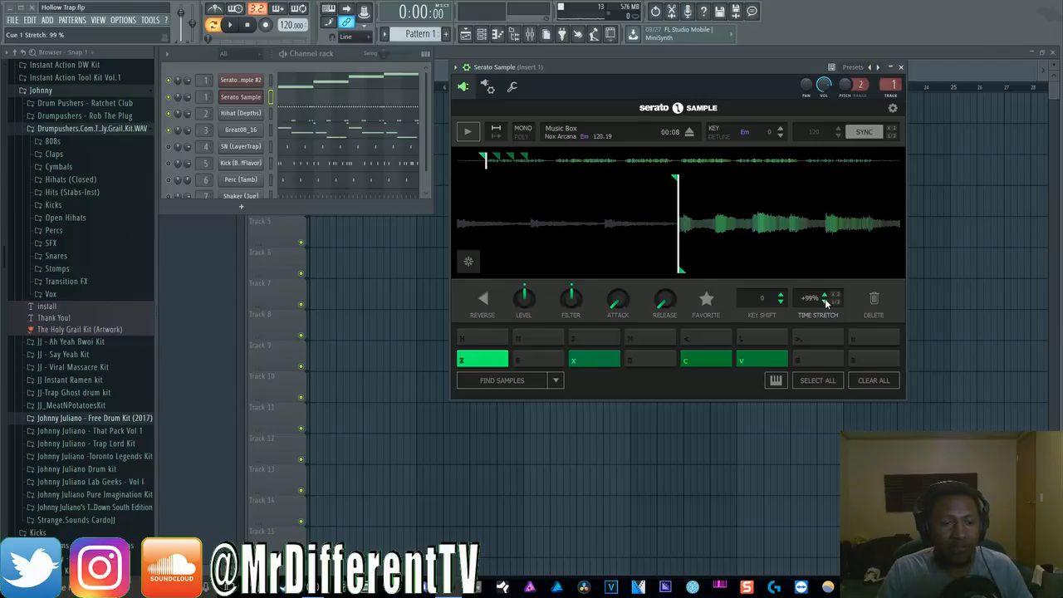
{"action": "left_click", "coordinate": [825, 302]}
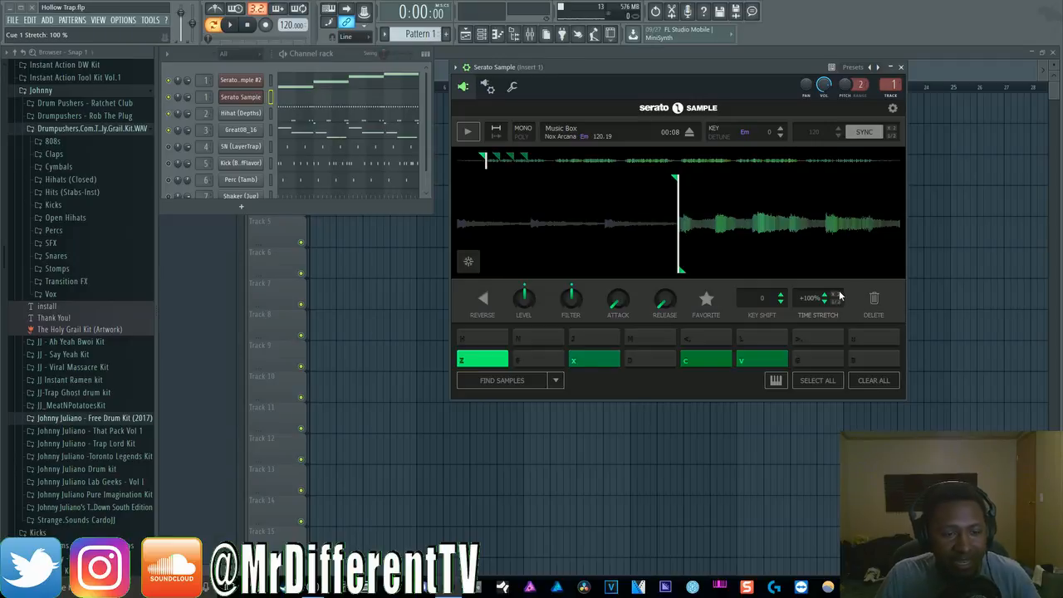
{"action": "key", "text": "z"}
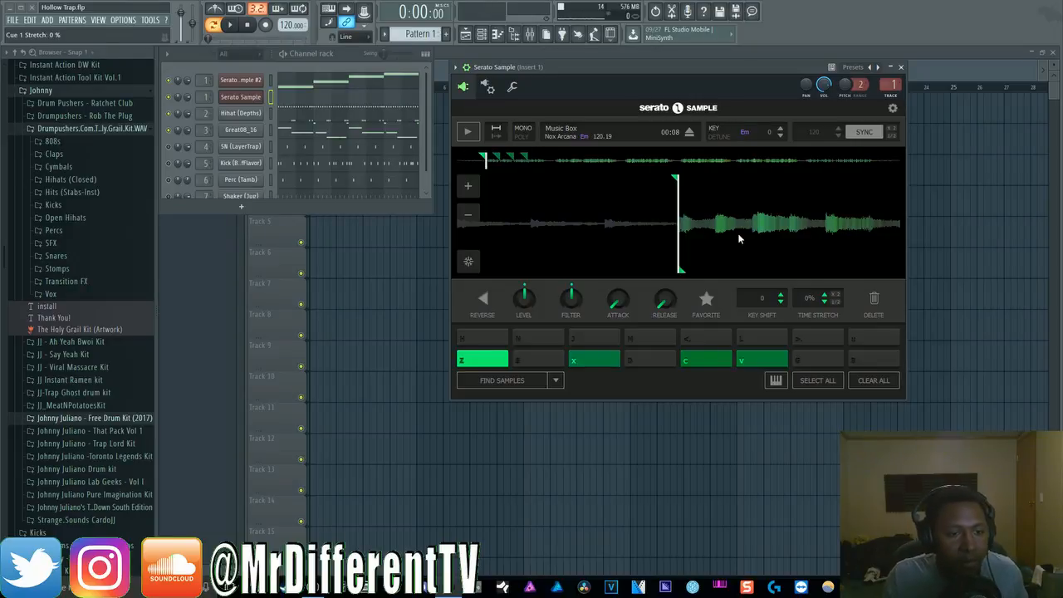
{"action": "left_click", "coordinate": [773, 380]}
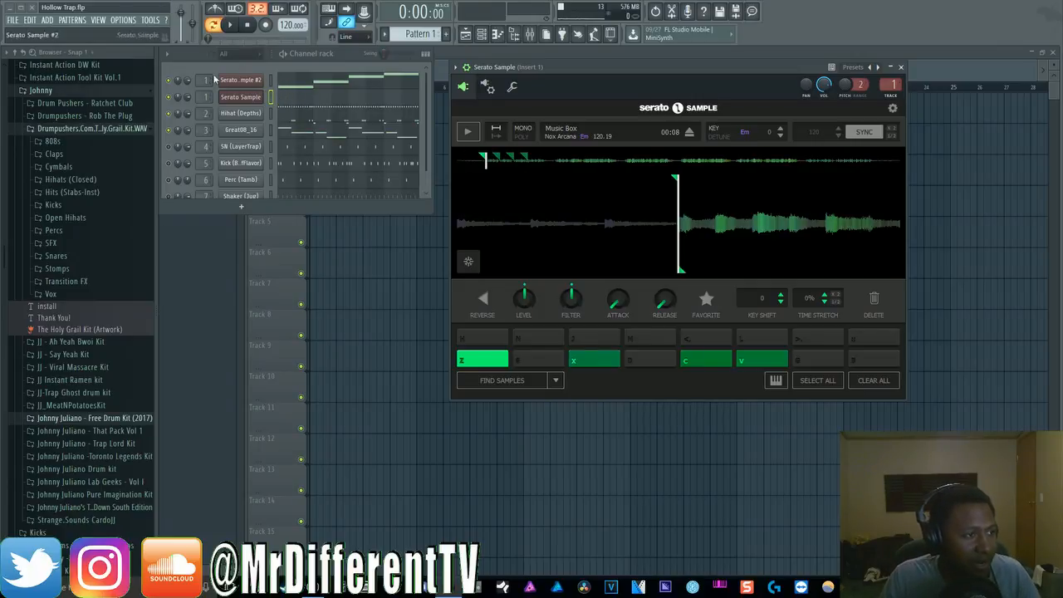
Solo the Serato Sample #2 channel and open its plugin window
{"action": "right_click", "coordinate": [169, 81]}
{"action": "left_click", "coordinate": [181, 86]}
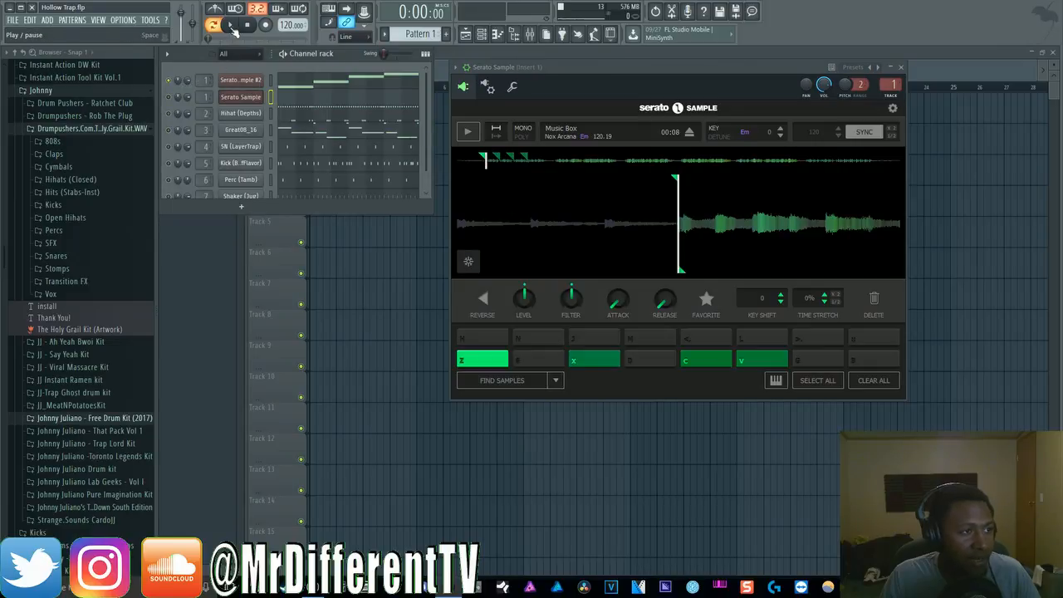
{"action": "left_click", "coordinate": [270, 81]}
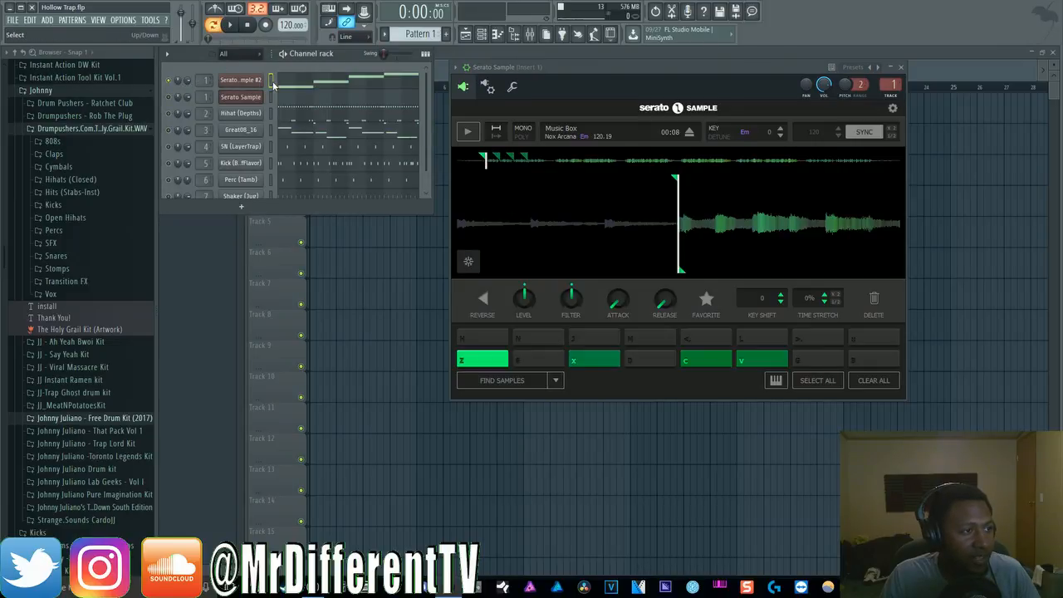
{"action": "left_click", "coordinate": [249, 80]}
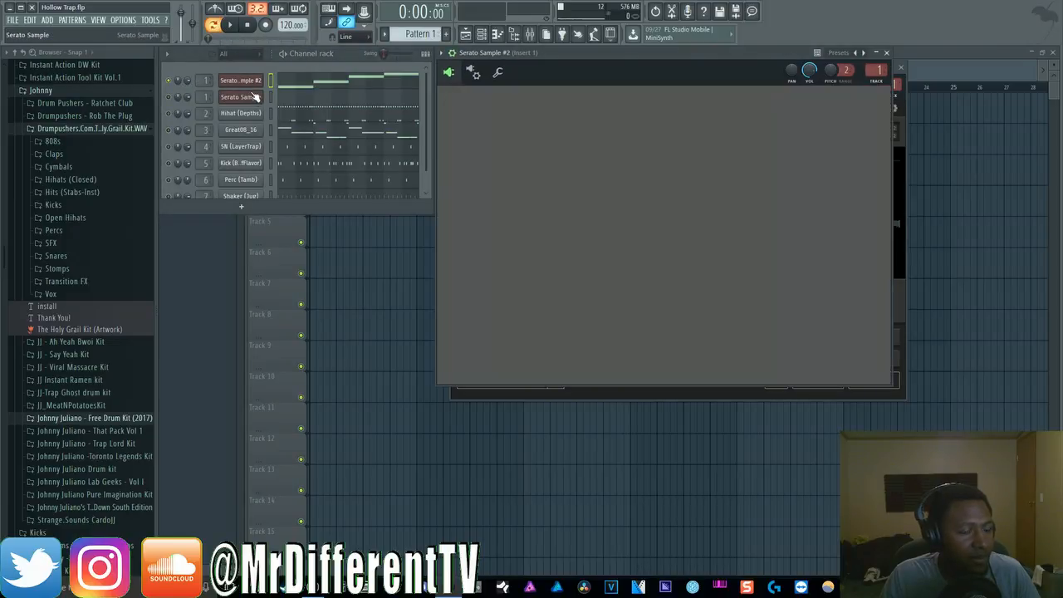
{"action": "left_click_drag", "start_coordinate": [791, 53], "coordinate": [824, 123]}
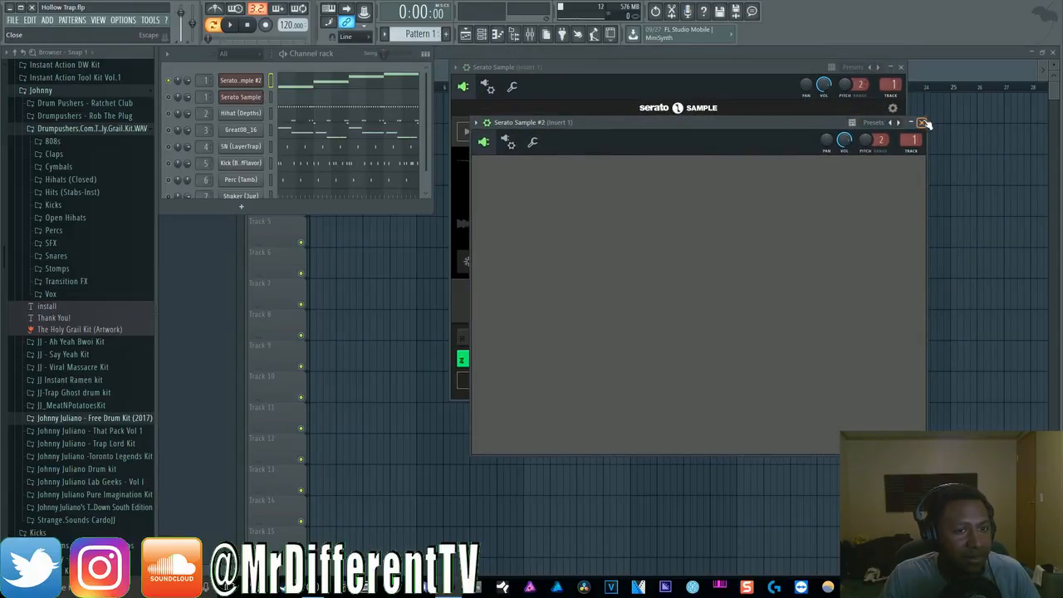
Check the wrapper settings of Serato Sample #2, return to its interface and bring the original Serato Sample window in front
{"action": "left_click", "coordinate": [510, 143]}
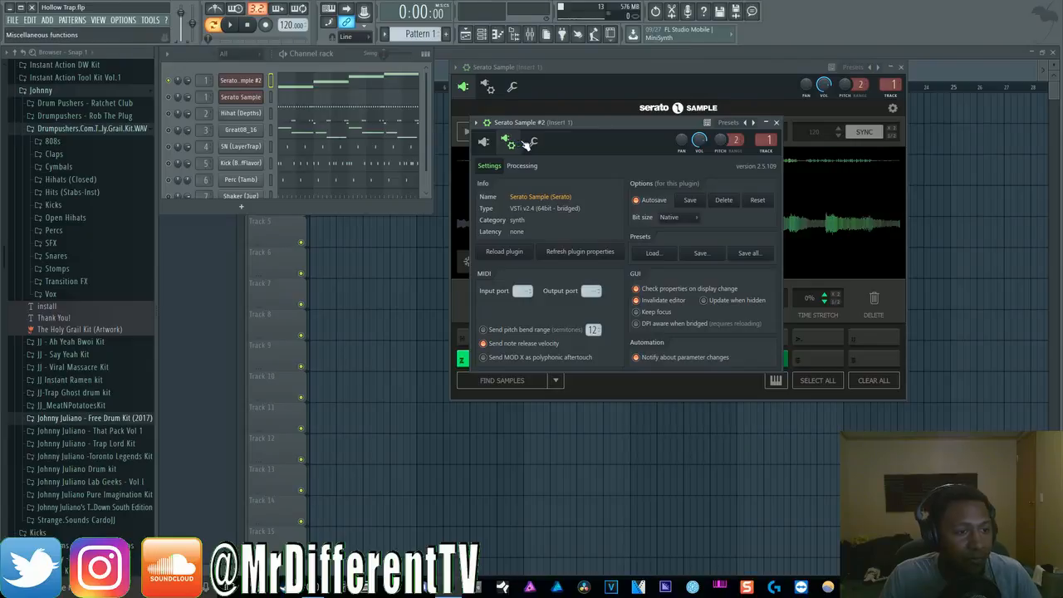
{"action": "left_click", "coordinate": [510, 144]}
{"action": "left_click", "coordinate": [510, 144]}
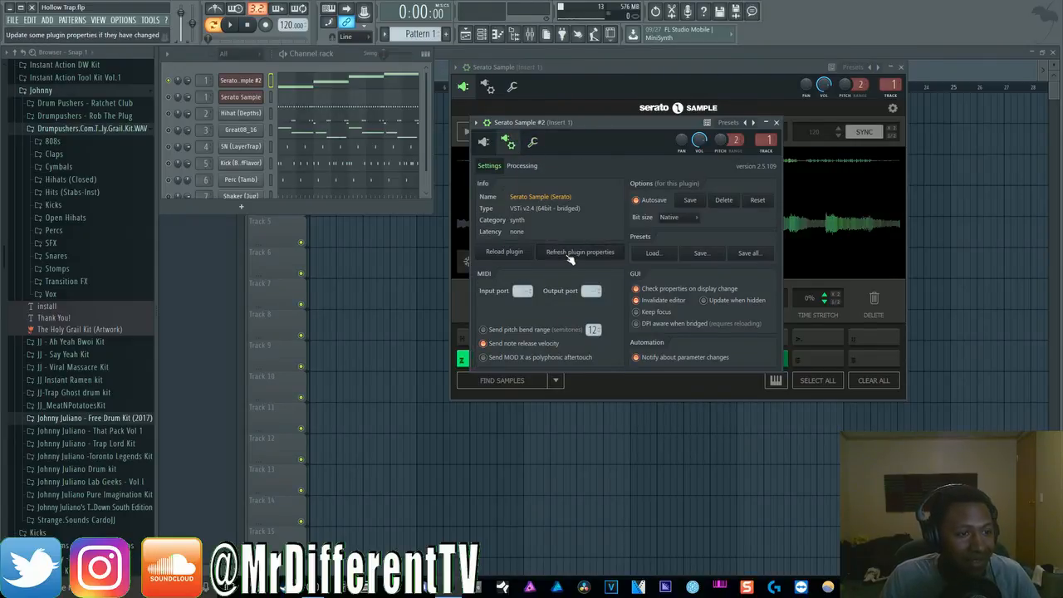
{"action": "left_click", "coordinate": [508, 143]}
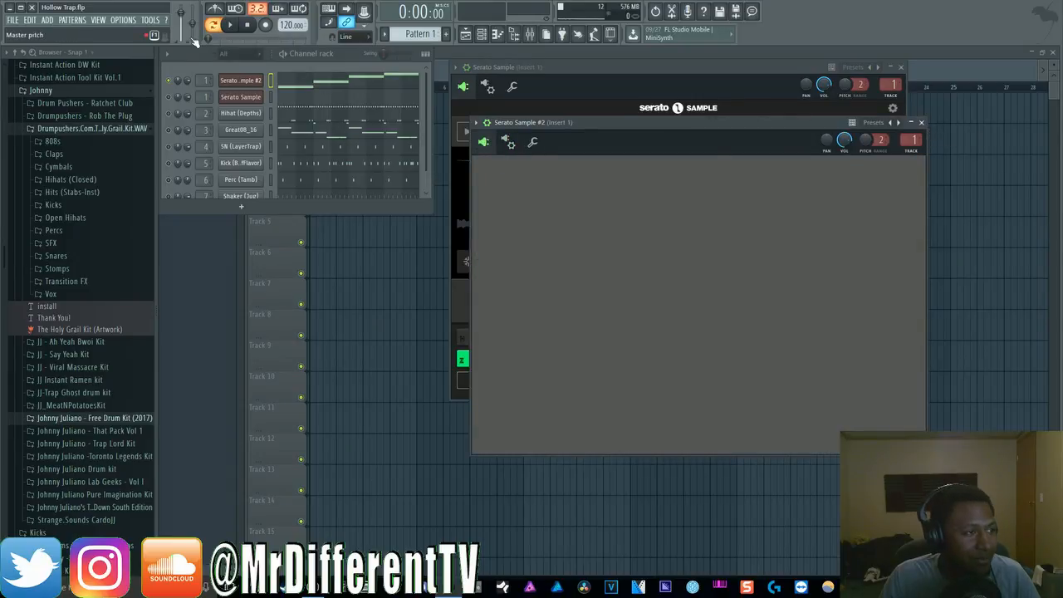
{"action": "left_click", "coordinate": [668, 79]}
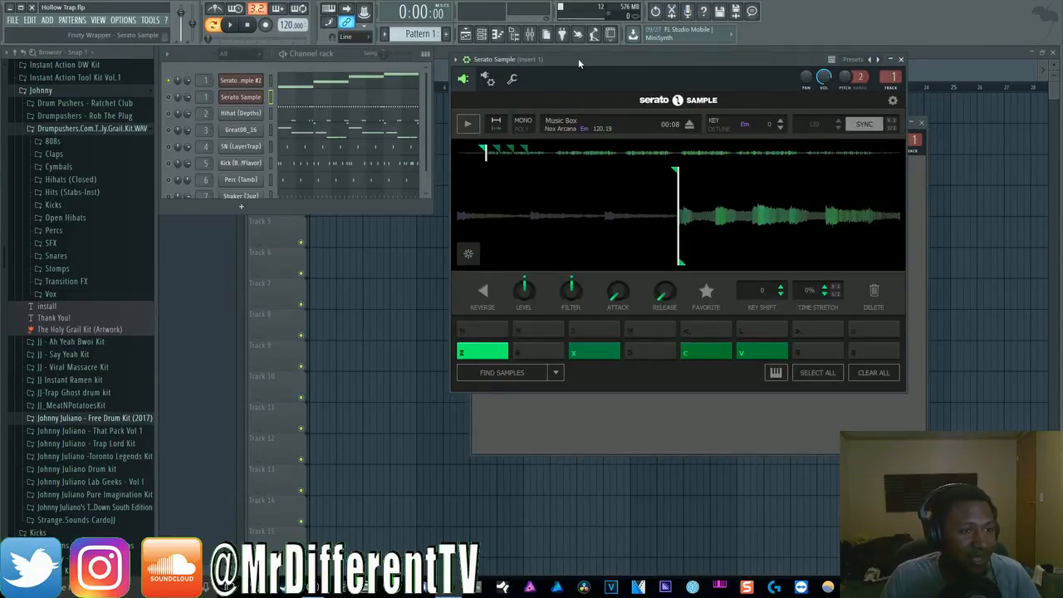
{"action": "left_click_drag", "start_coordinate": [578, 59], "coordinate": [604, 122]}
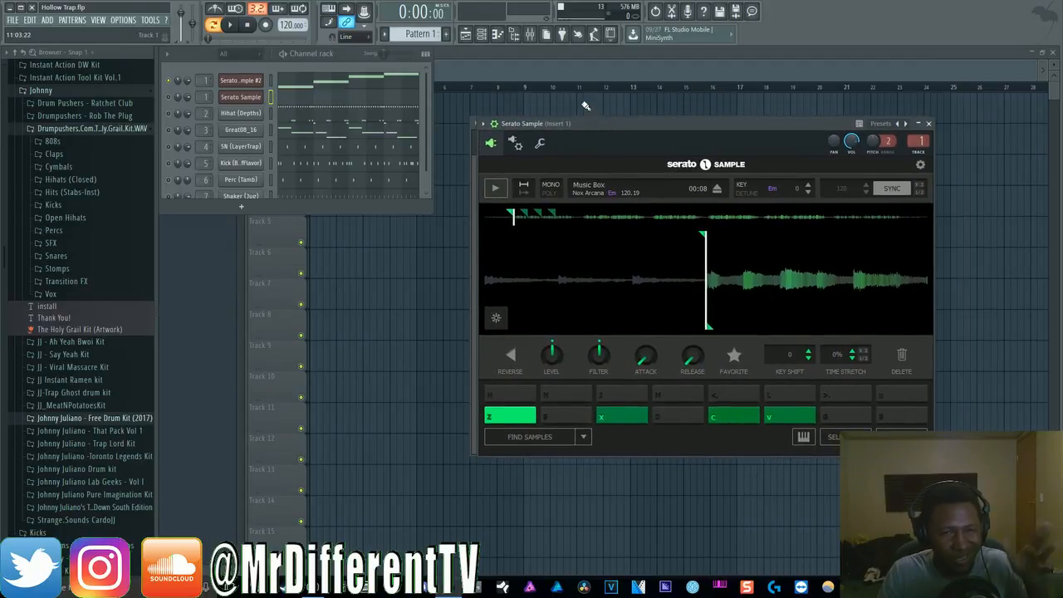
Play Pattern 1 with the channel rack enlarged to show every channel, and stop playback
{"action": "key", "text": "space"}
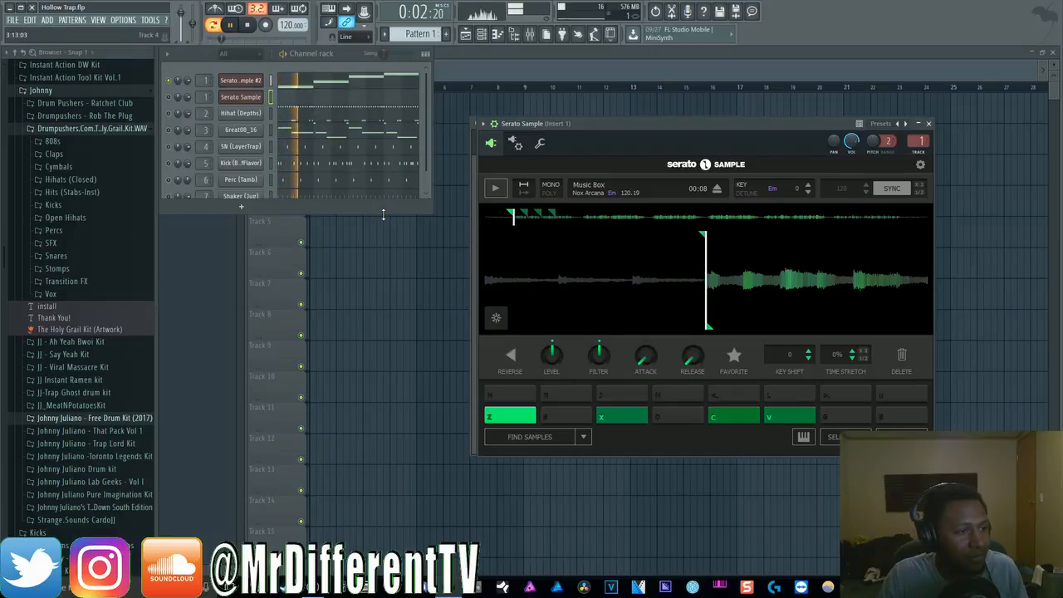
{"action": "left_click_drag", "start_coordinate": [383, 214], "coordinate": [384, 230]}
{"action": "left_click_drag", "start_coordinate": [552, 125], "coordinate": [551, 123]}
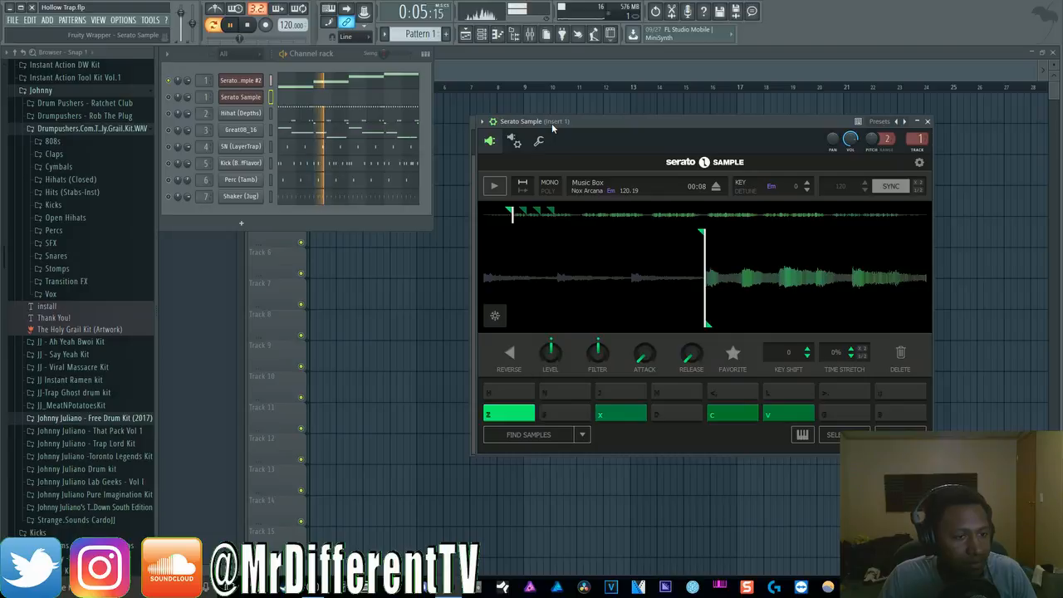
{"action": "left_click", "coordinate": [249, 27]}
Copy the notes of Serato Sample #2 into the Serato Sample channel and play the pattern with that channel soloed
{"action": "right_click", "coordinate": [246, 83]}
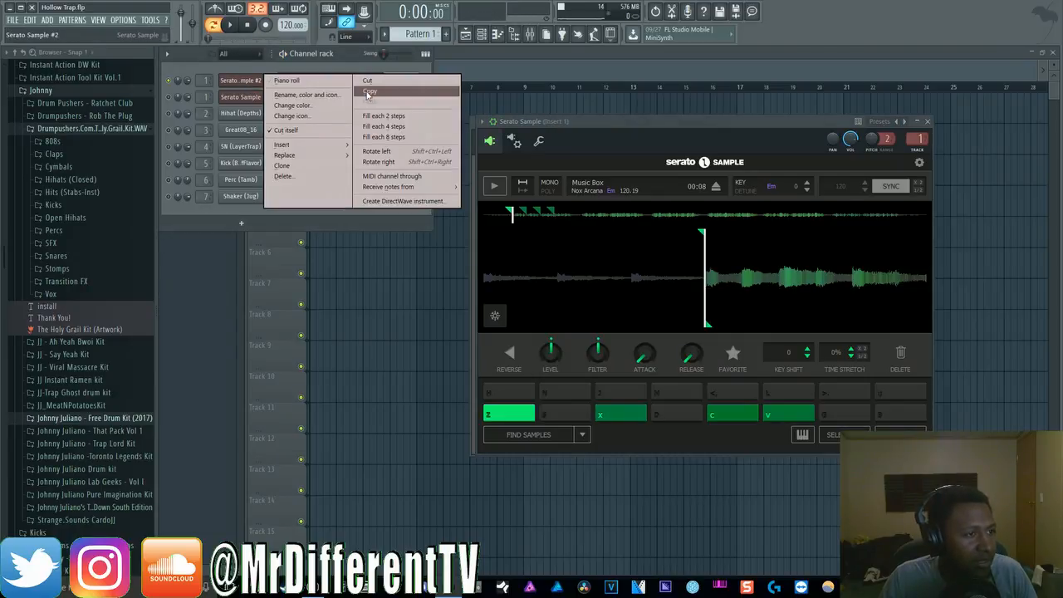
{"action": "left_click", "coordinate": [365, 93]}
{"action": "right_click", "coordinate": [242, 97]}
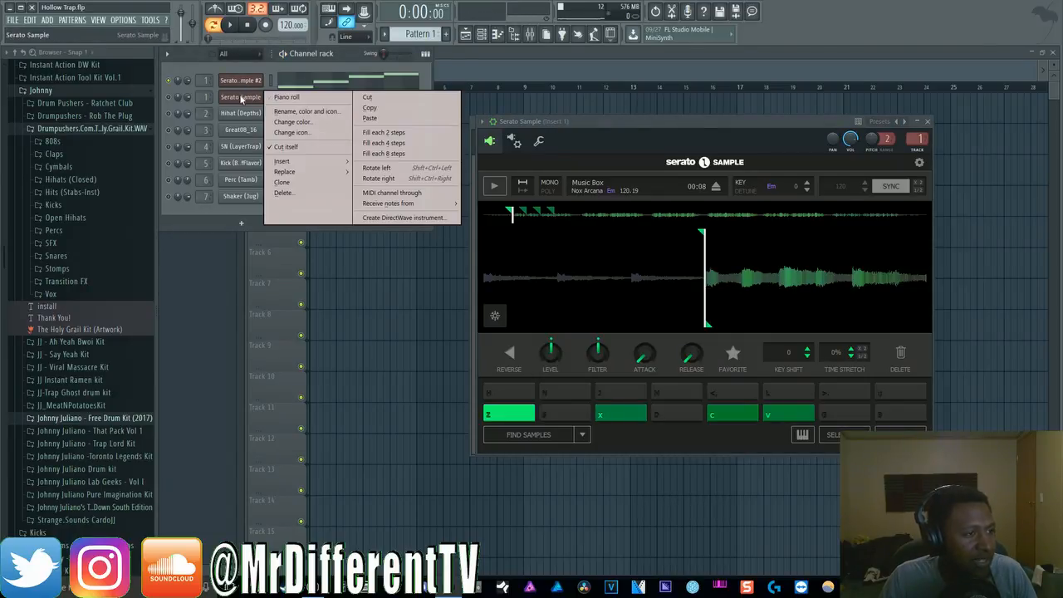
{"action": "left_click", "coordinate": [369, 117]}
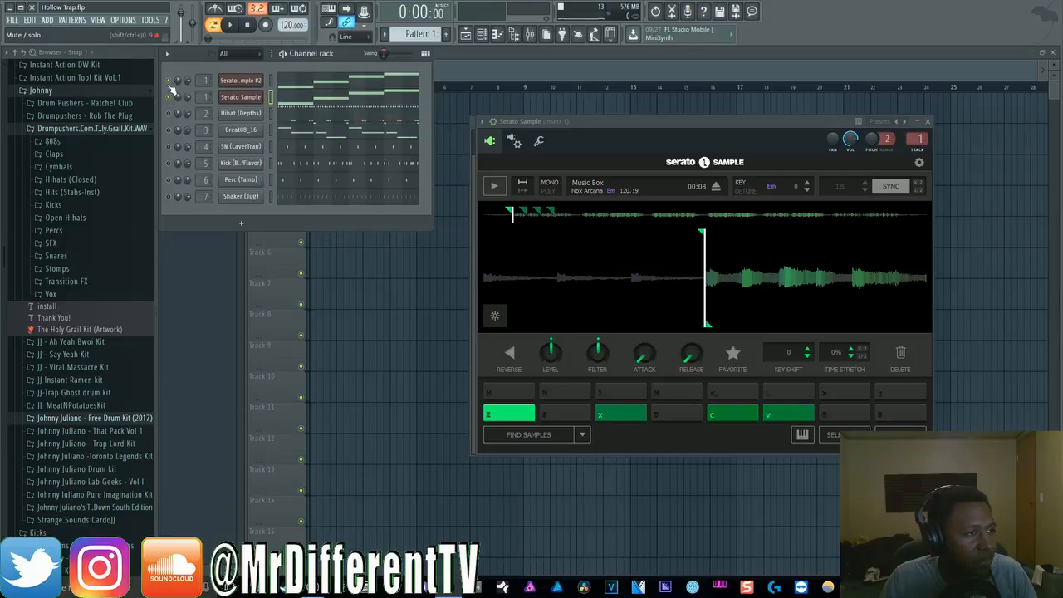
{"action": "left_click", "coordinate": [230, 25]}
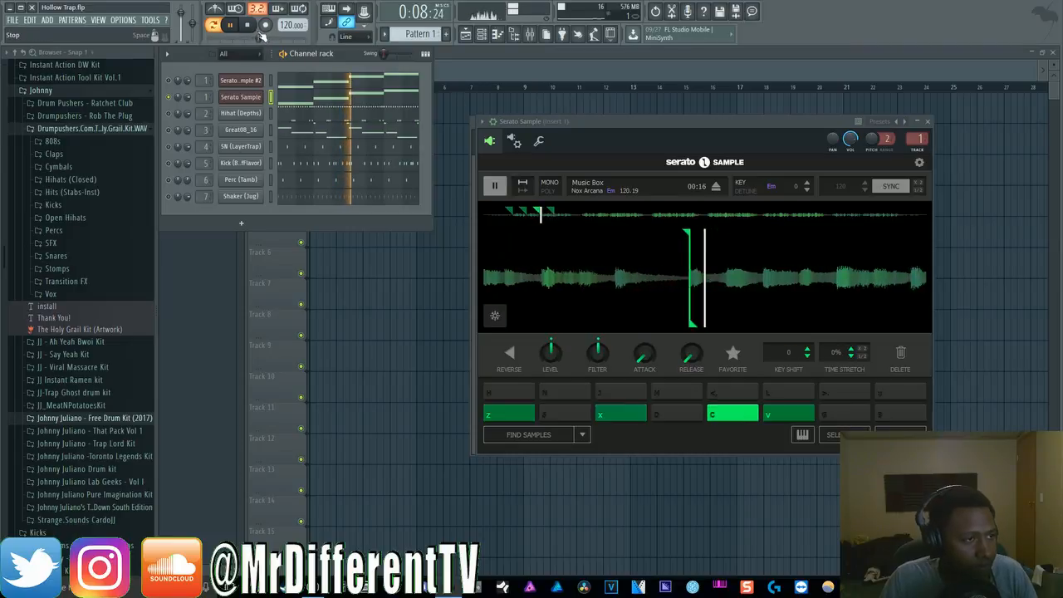
Examine the pasted notes in the Serato Sample piano roll during playback, and stop the playback
{"action": "left_click", "coordinate": [343, 100]}
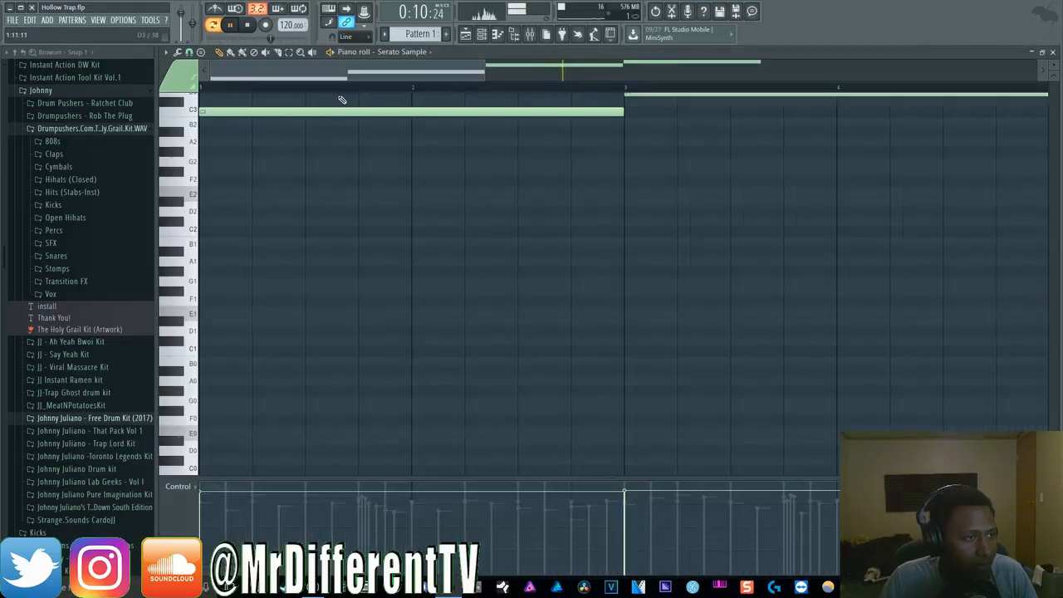
{"action": "scroll", "coordinate": [633, 122], "scroll_direction": "up", "scroll_amount": 3}
{"action": "left_click_drag", "start_coordinate": [482, 70], "coordinate": [840, 81]}
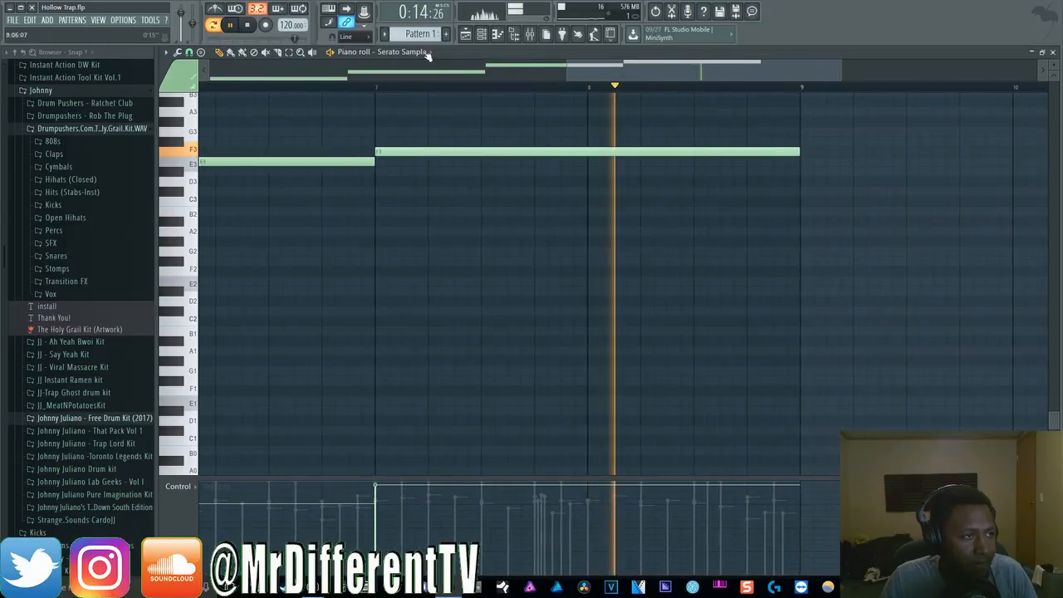
{"action": "left_click", "coordinate": [247, 25]}
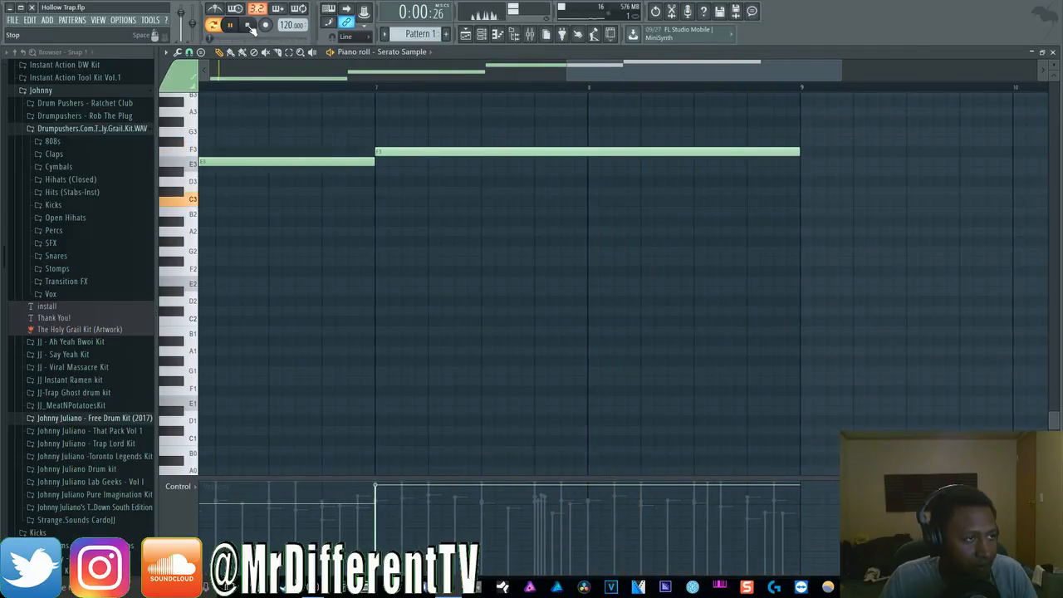
{"action": "left_click_drag", "start_coordinate": [767, 80], "coordinate": [645, 81]}
Try to bring back the Serato Sample interface by closing and reopening its plugin window from the channel rack
{"action": "left_click", "coordinate": [480, 34]}
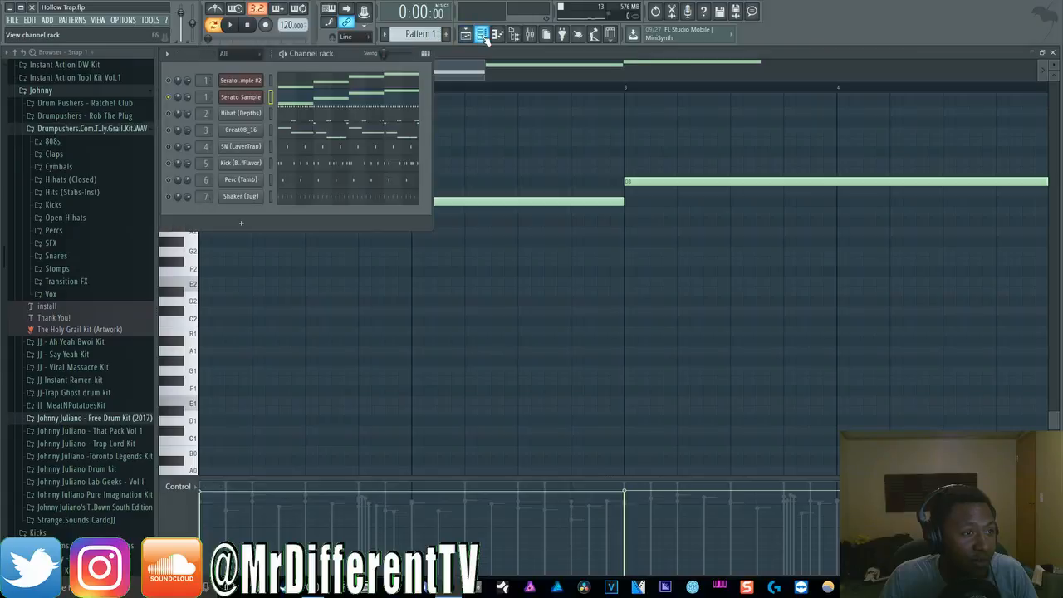
{"action": "left_click", "coordinate": [253, 97]}
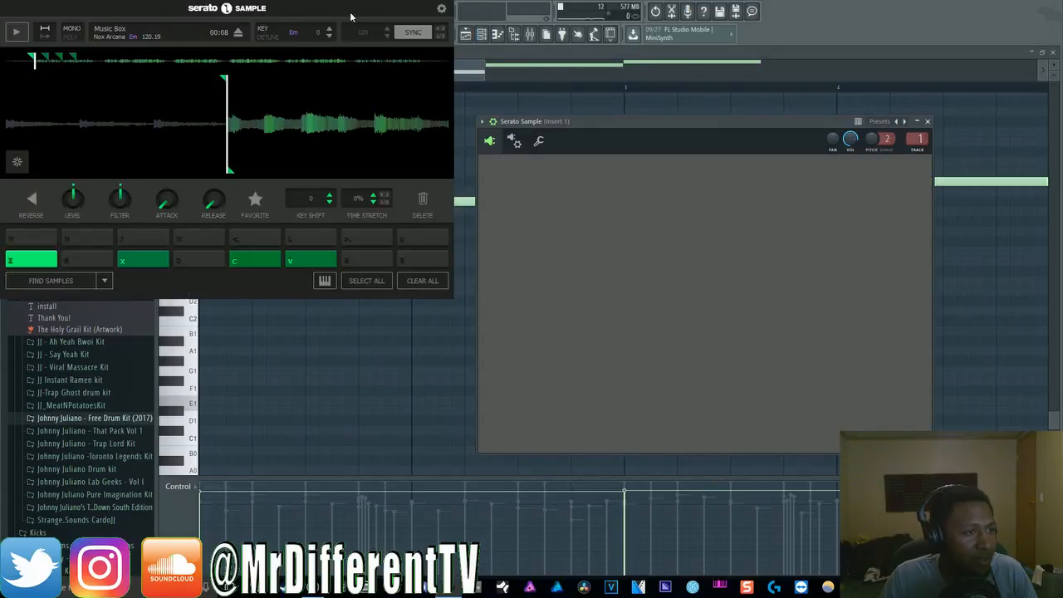
{"action": "left_click_drag", "start_coordinate": [551, 121], "coordinate": [556, 130]}
{"action": "left_click", "coordinate": [254, 97]}
{"action": "left_click", "coordinate": [253, 99]}
{"action": "left_click", "coordinate": [252, 103]}
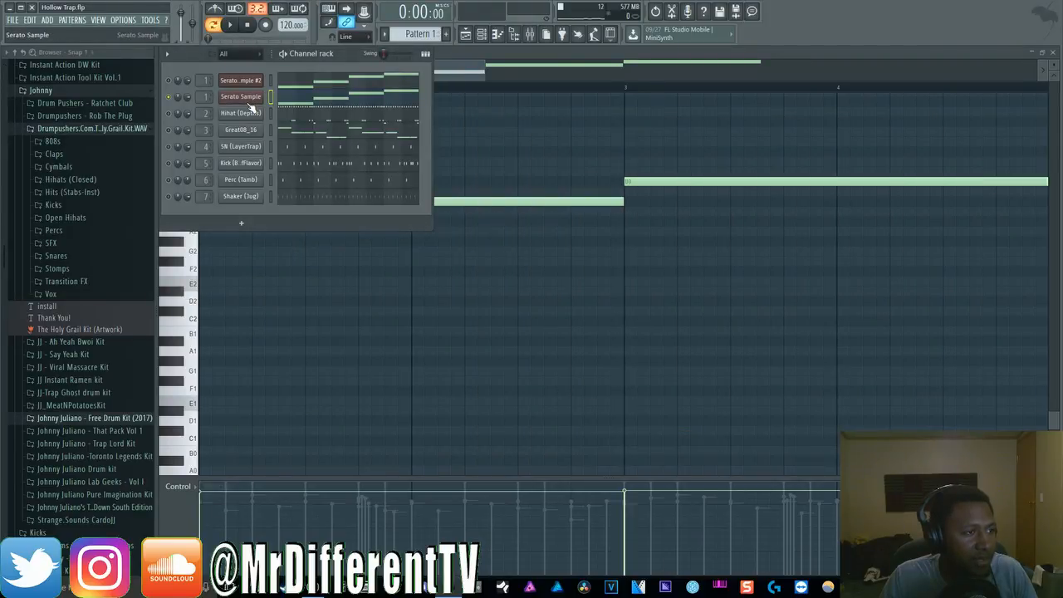
{"action": "left_click", "coordinate": [252, 106]}
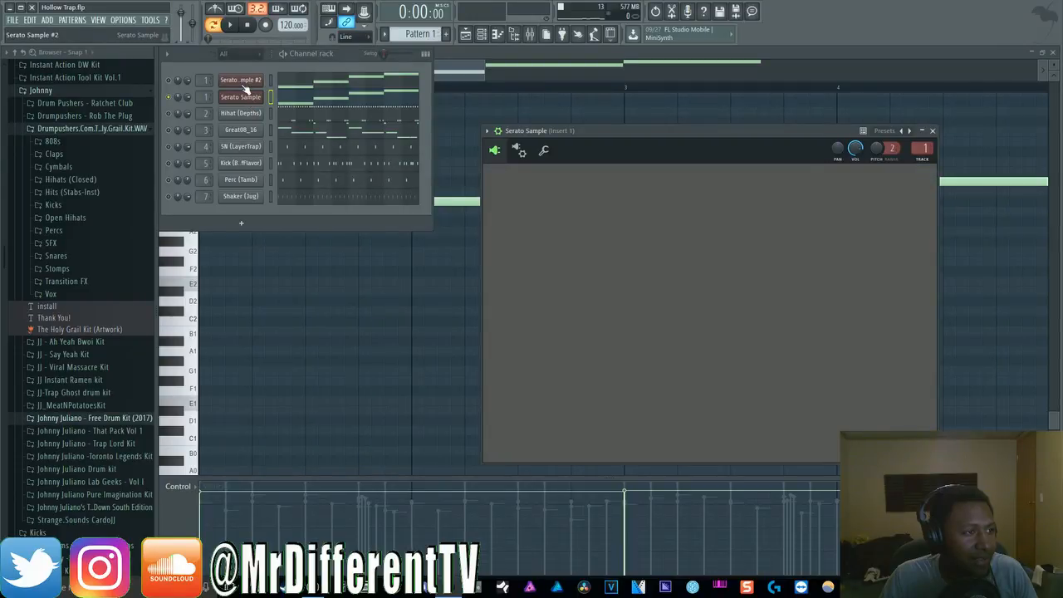
Reopen the recent project Hollow Trap.flp, discarding the current changes
{"action": "left_click", "coordinate": [12, 22]}
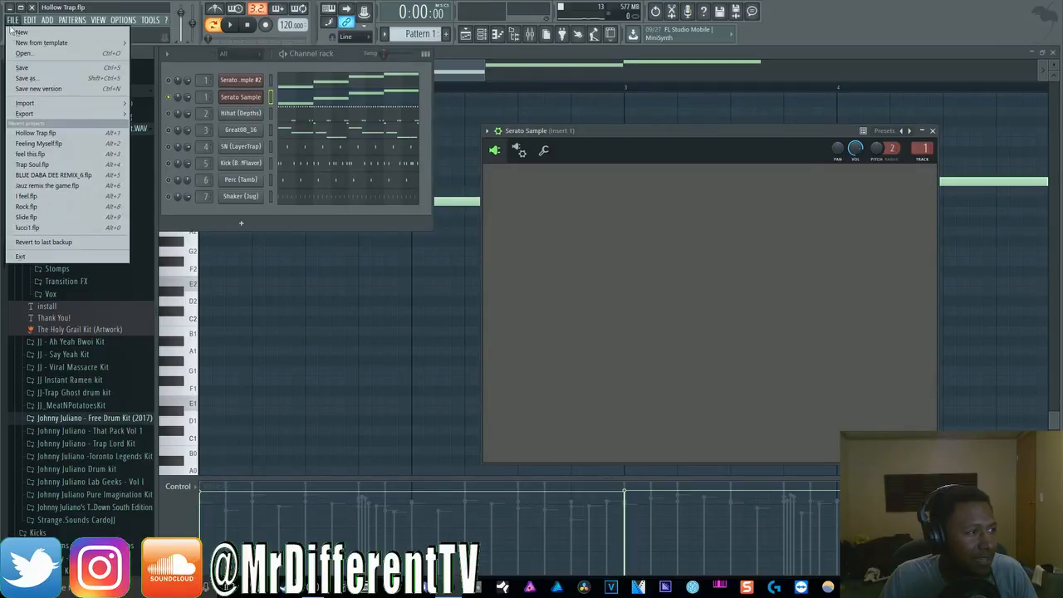
{"action": "left_click", "coordinate": [36, 133]}
{"action": "left_click", "coordinate": [553, 323]}
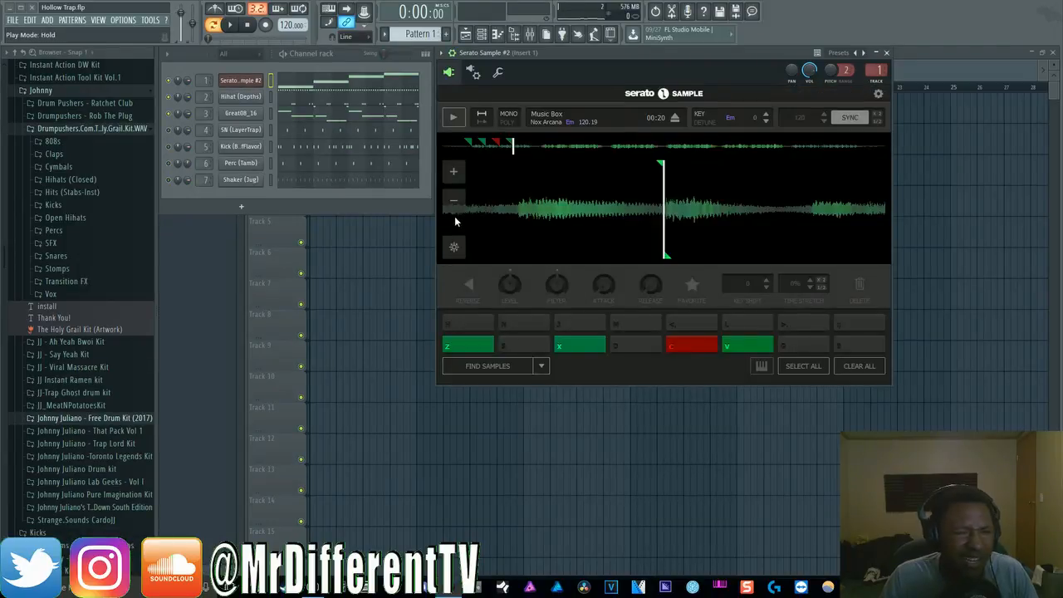
Play Pattern 1 while unmuting all the drum channels alongside Serato Sample #2, and stop playback
{"action": "mouse_move", "coordinate": [544, 53]}
{"action": "left_mouse_down"}
{"action": "mouse_move", "coordinate": [559, 65]}
{"action": "mouse_move", "coordinate": [545, 54]}
{"action": "left_mouse_up"}
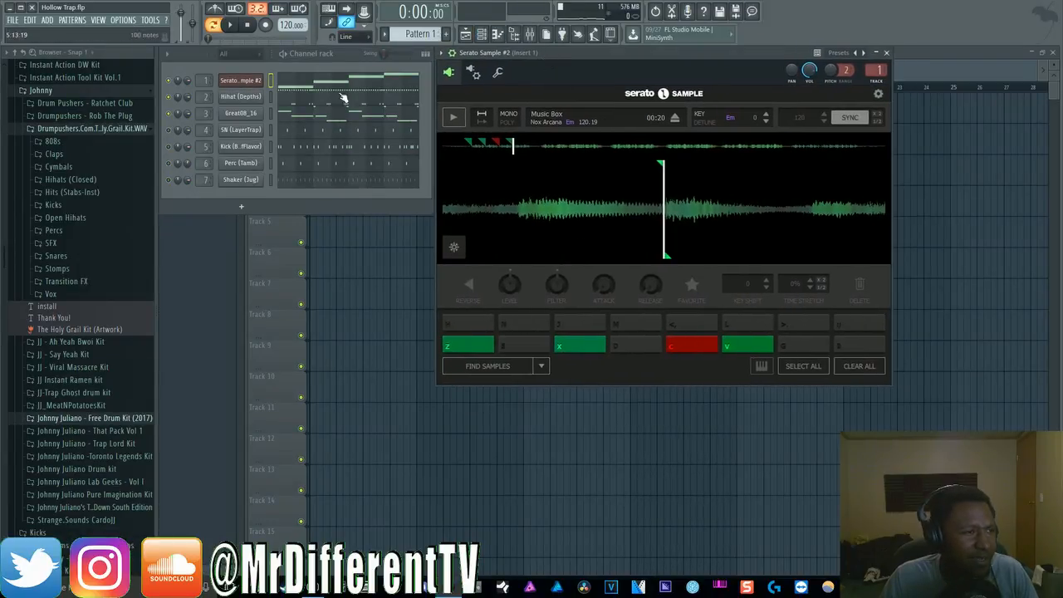
{"action": "left_click", "coordinate": [235, 28]}
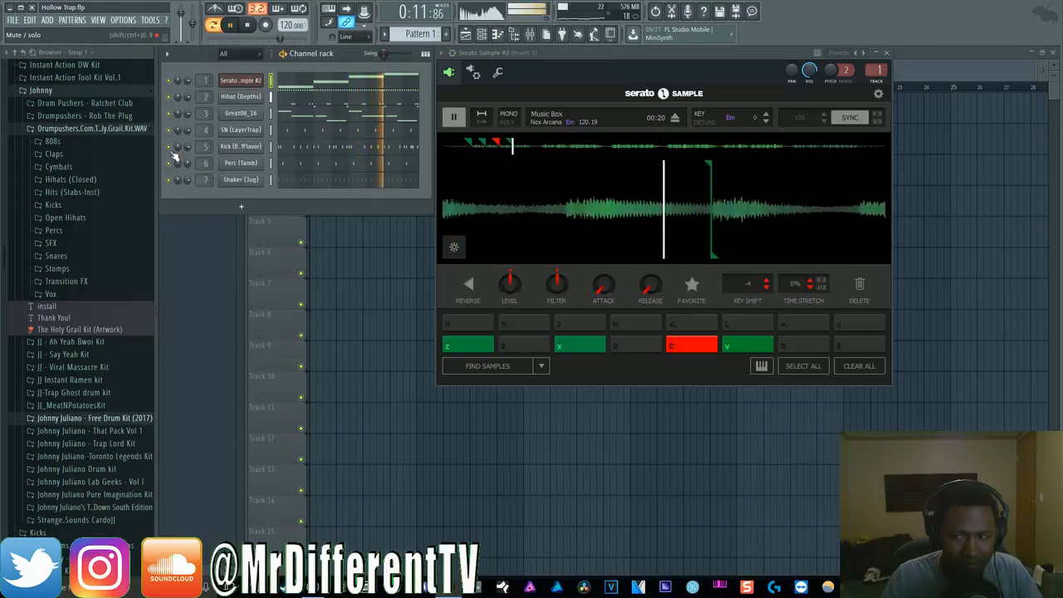
{"action": "left_click", "coordinate": [248, 25]}
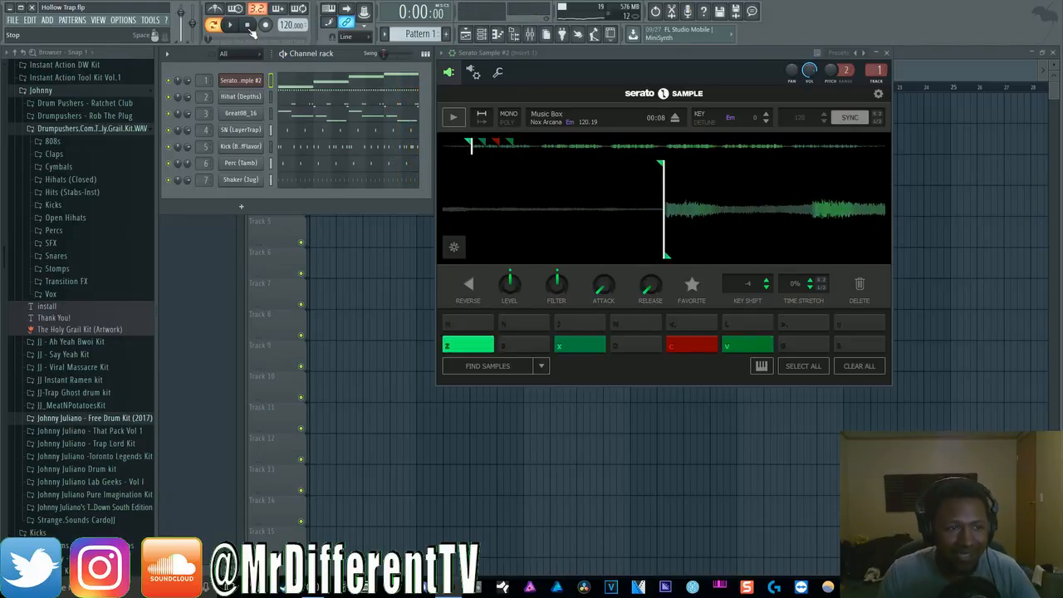